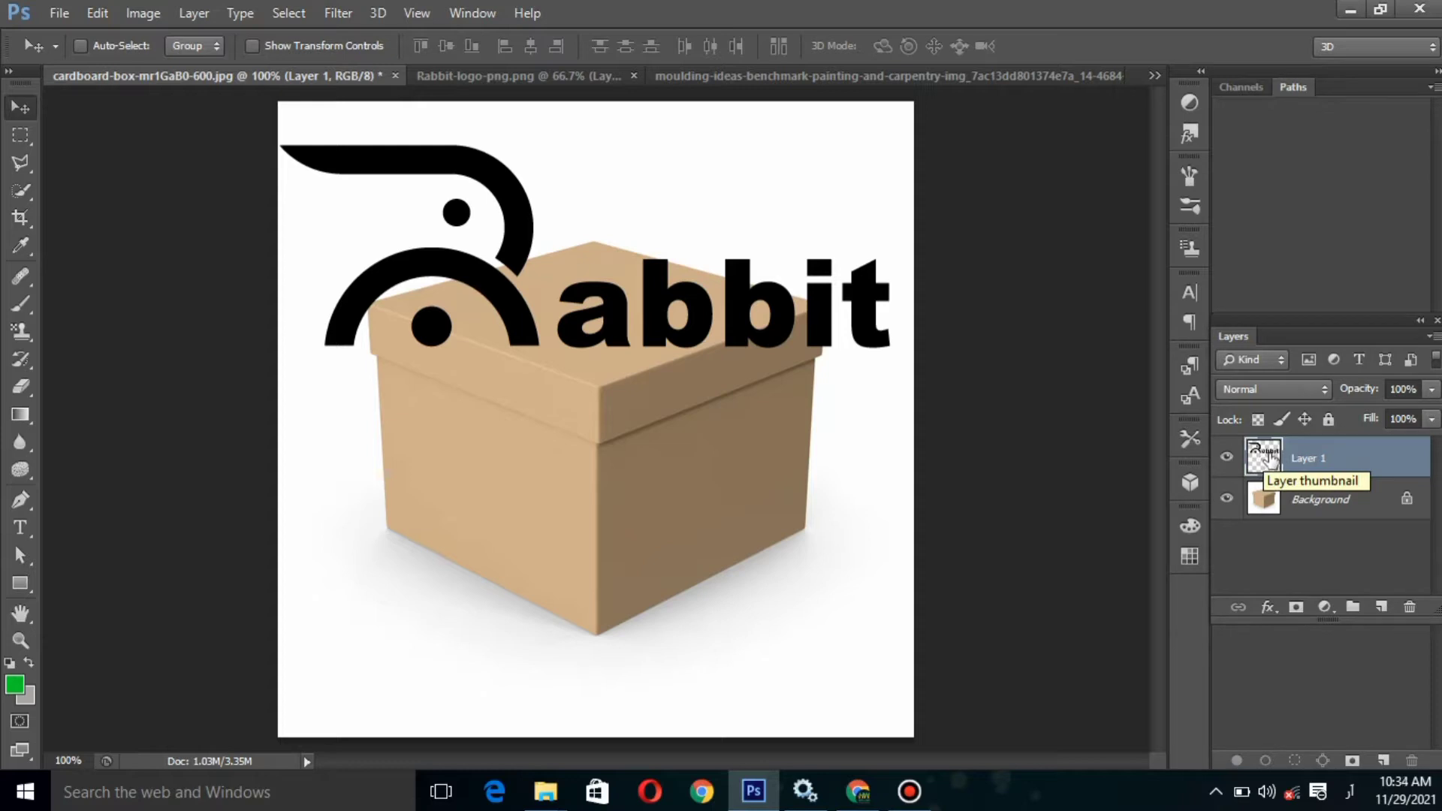
Cut the entire Rabbit logo from Layer 1 to the clipboard and open the Vanishing Point filter on the emptied layer
key("ctrl+a")
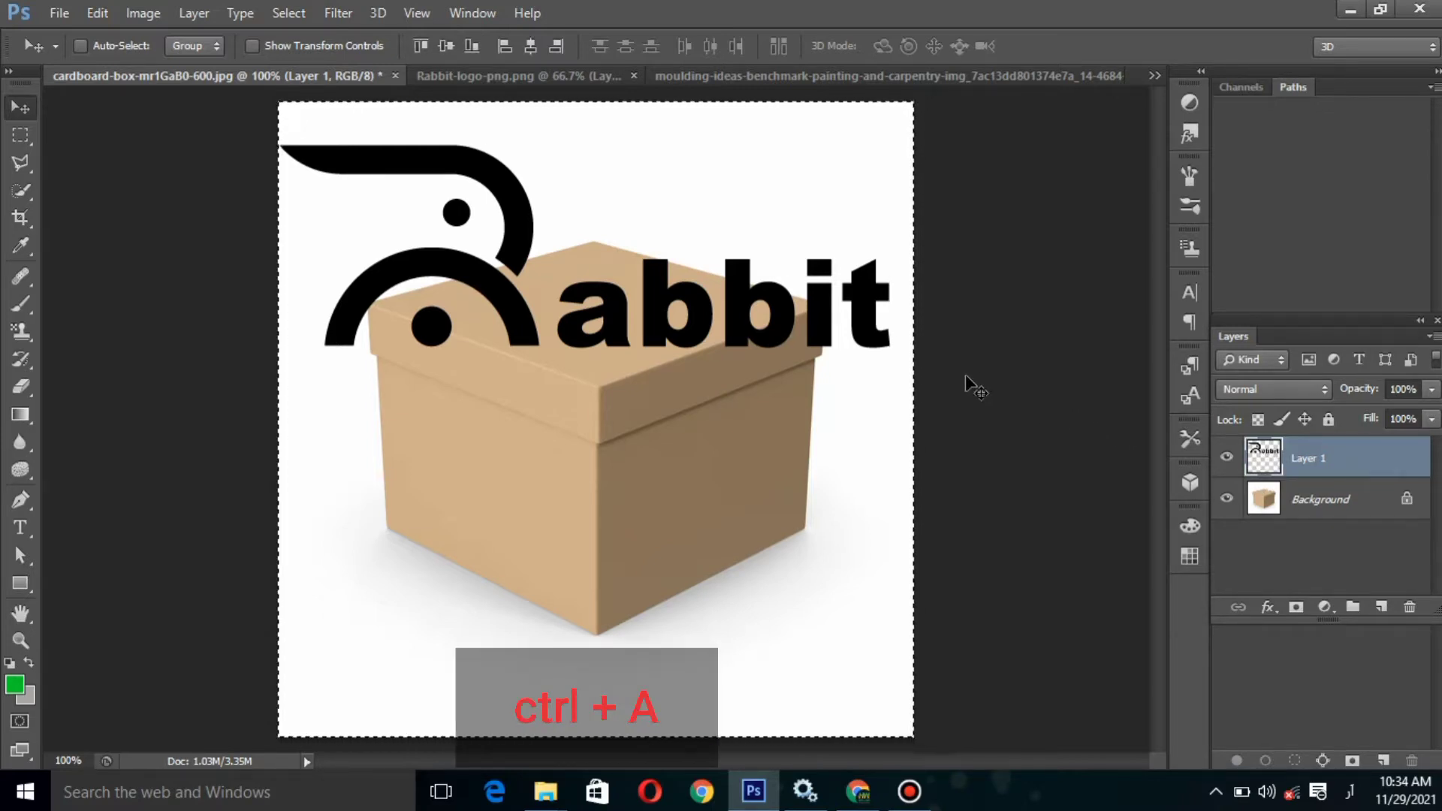
key("ctrl+x")
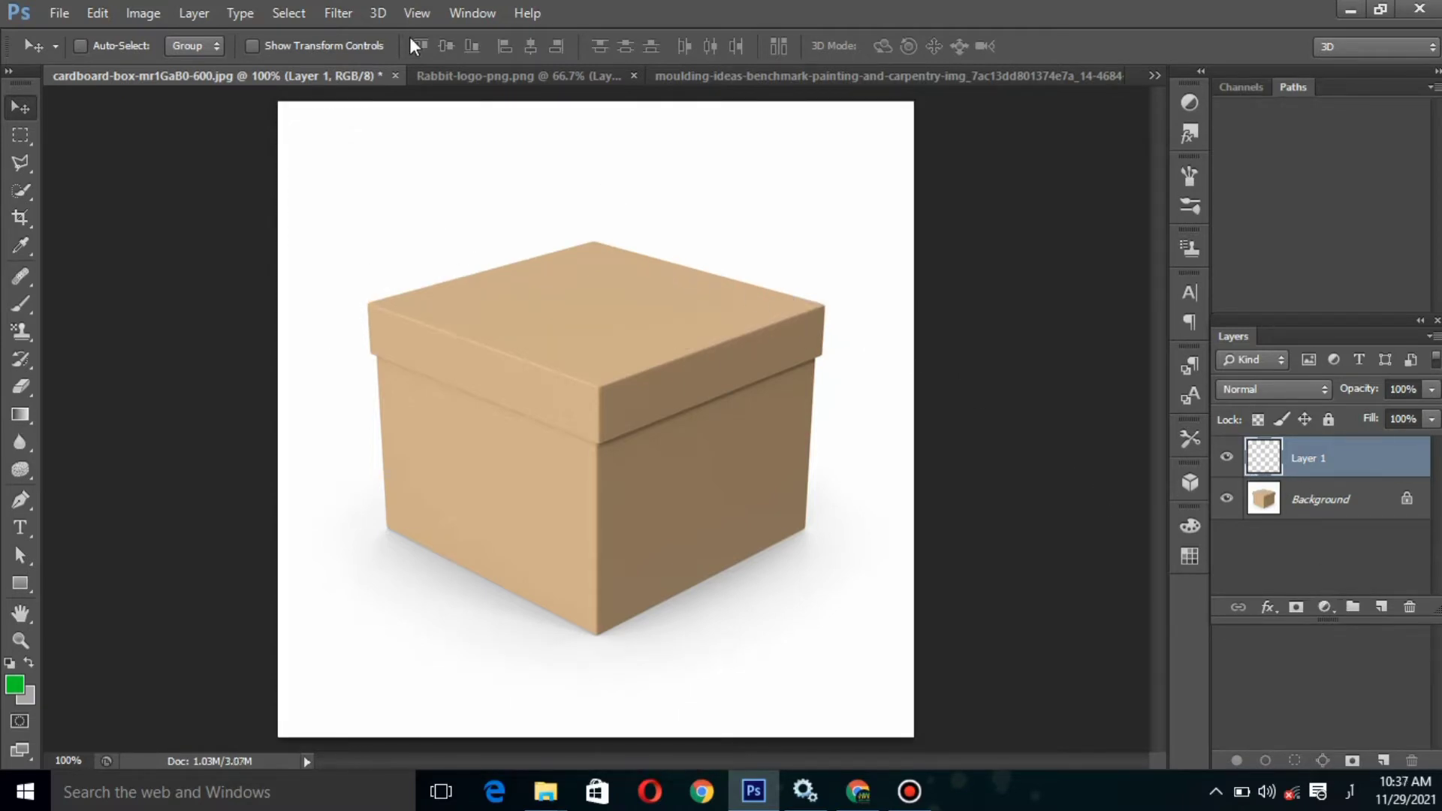
left_click(338, 13)
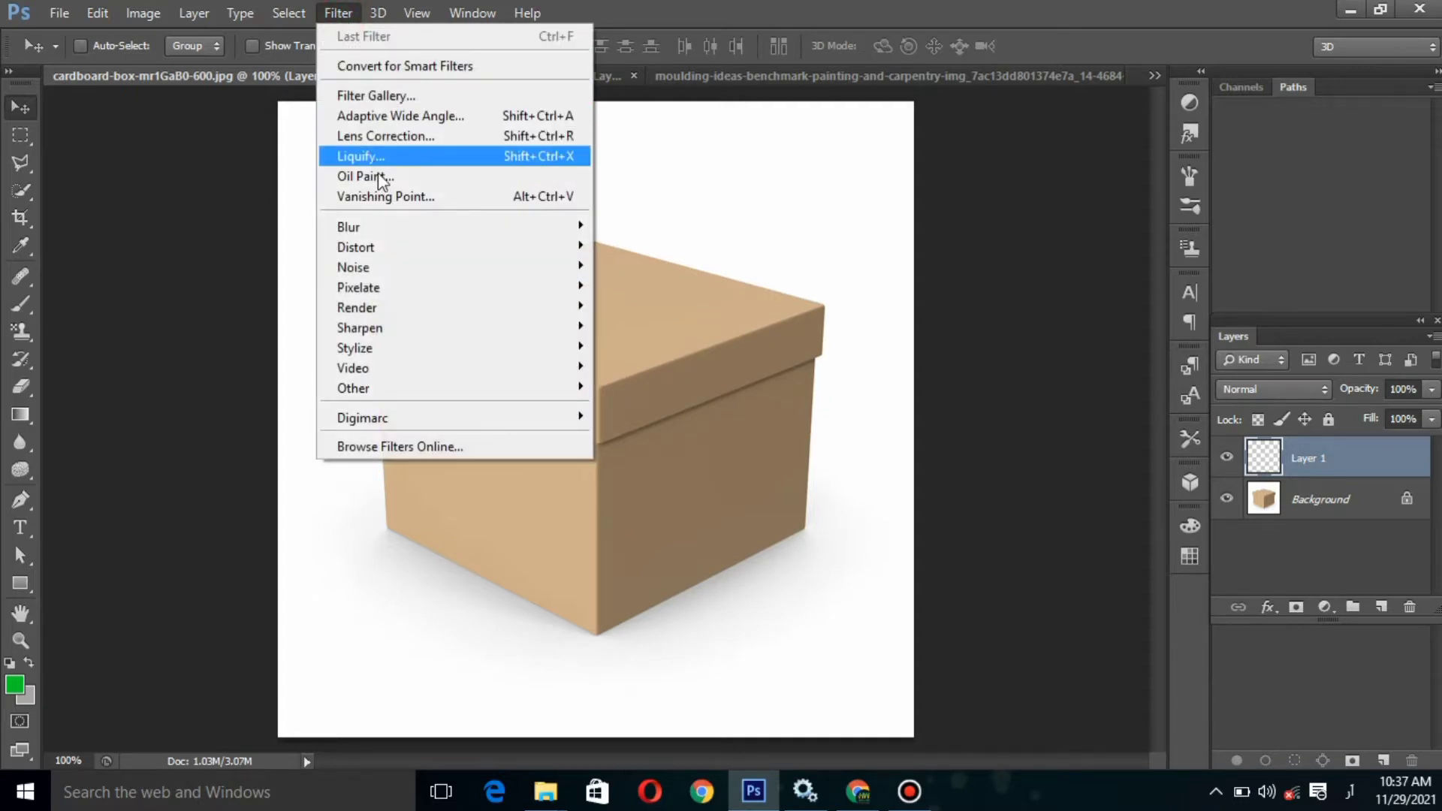
left_click(389, 201)
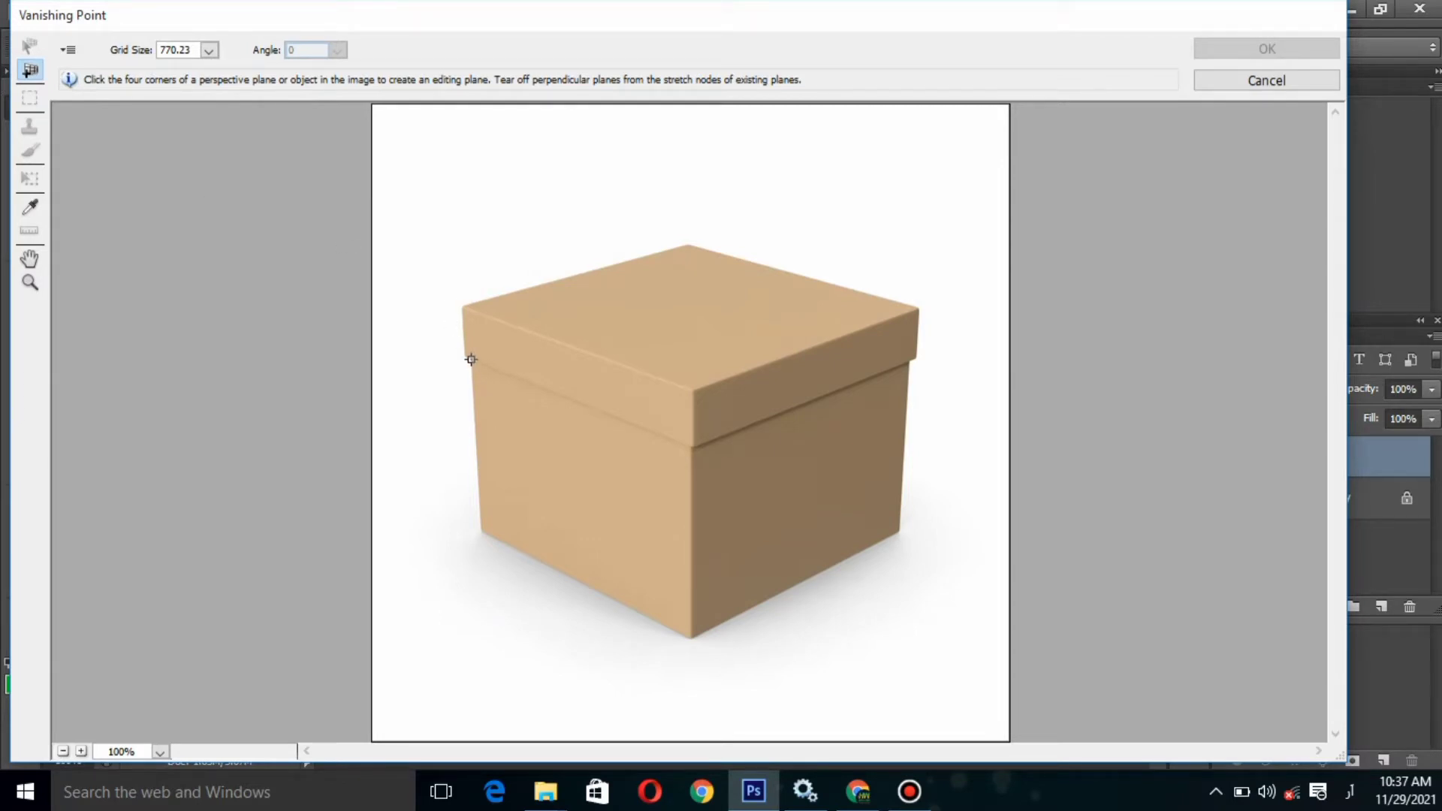
Create a perspective plane on the box's left face, using its four corners below the lid
left_click(472, 359)
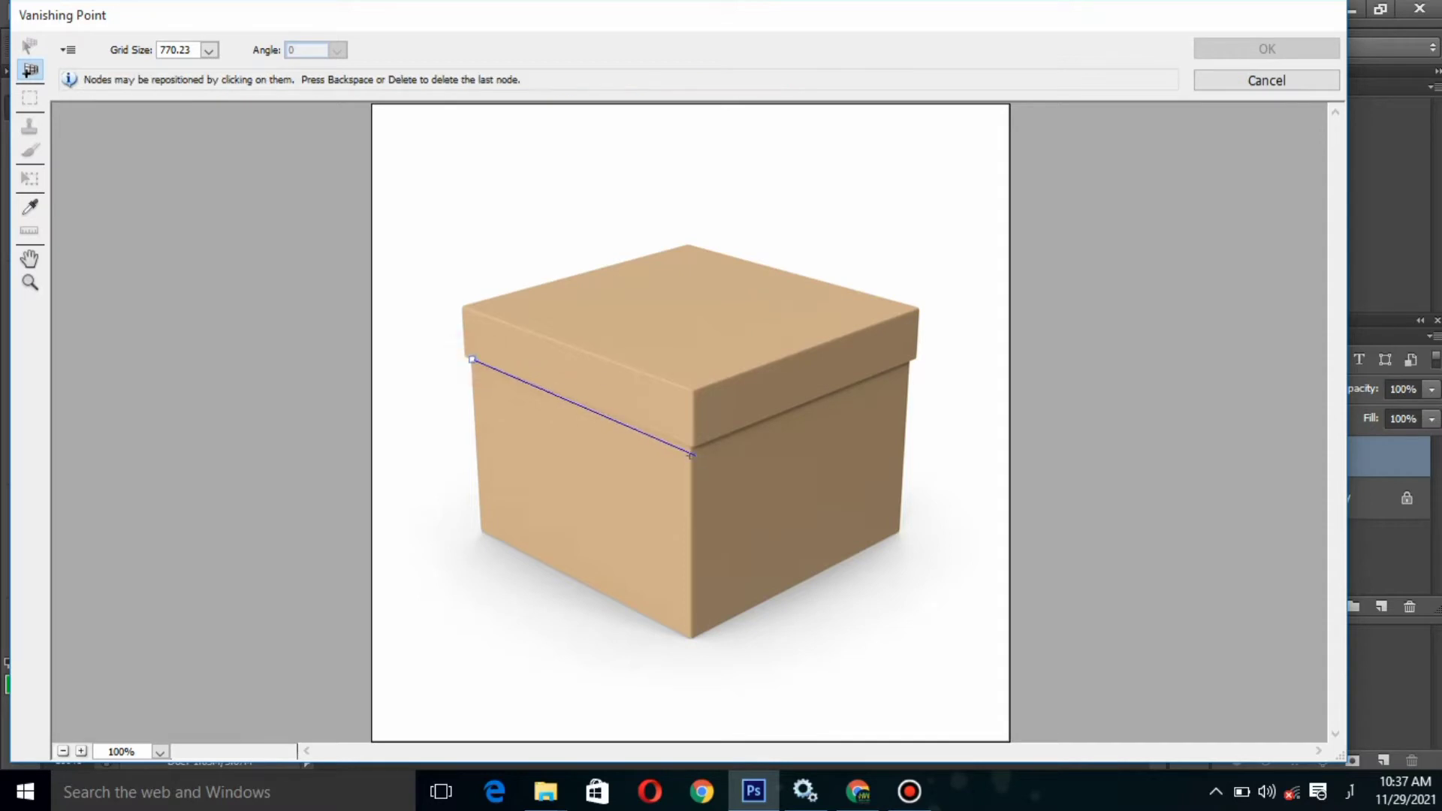
left_click(691, 447)
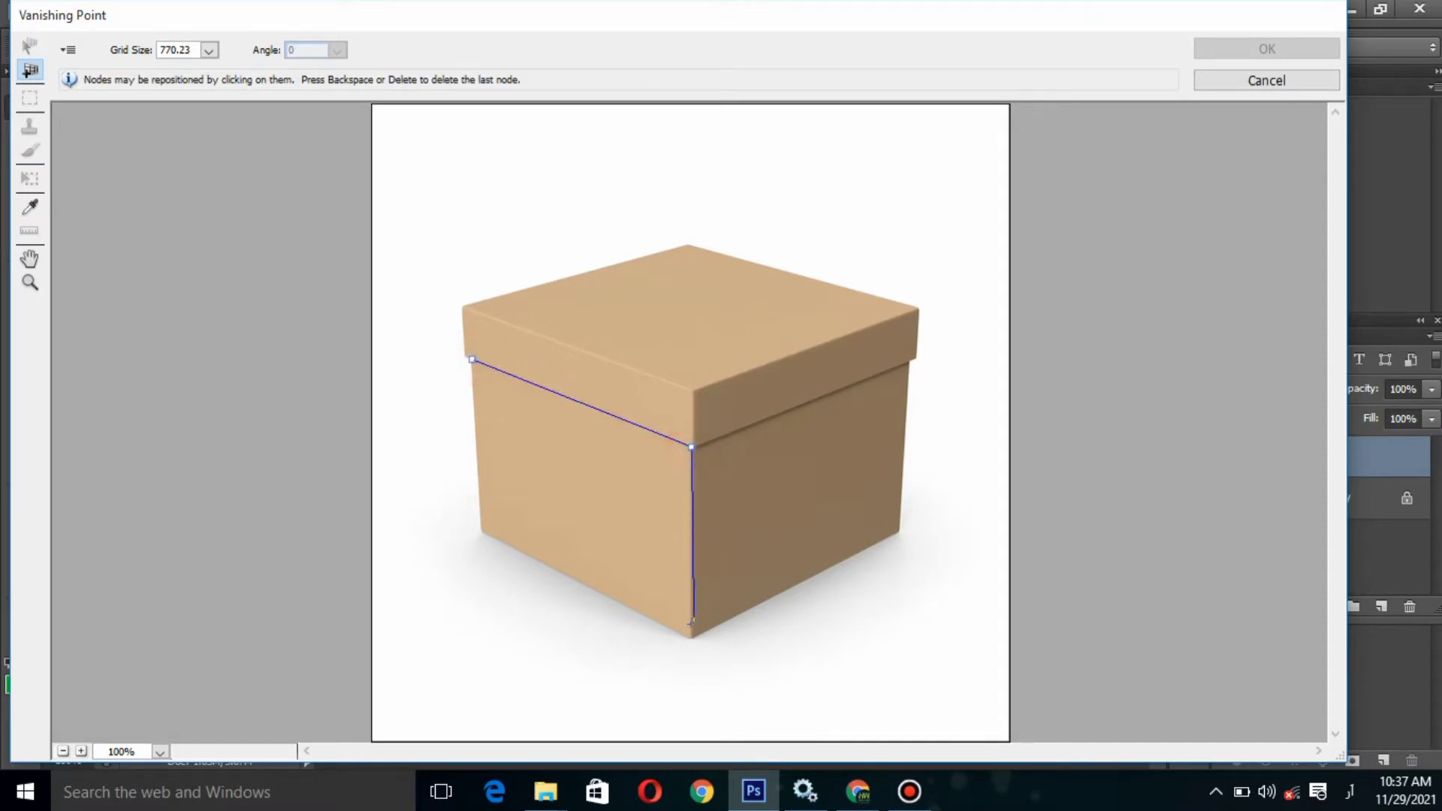
left_click(691, 639)
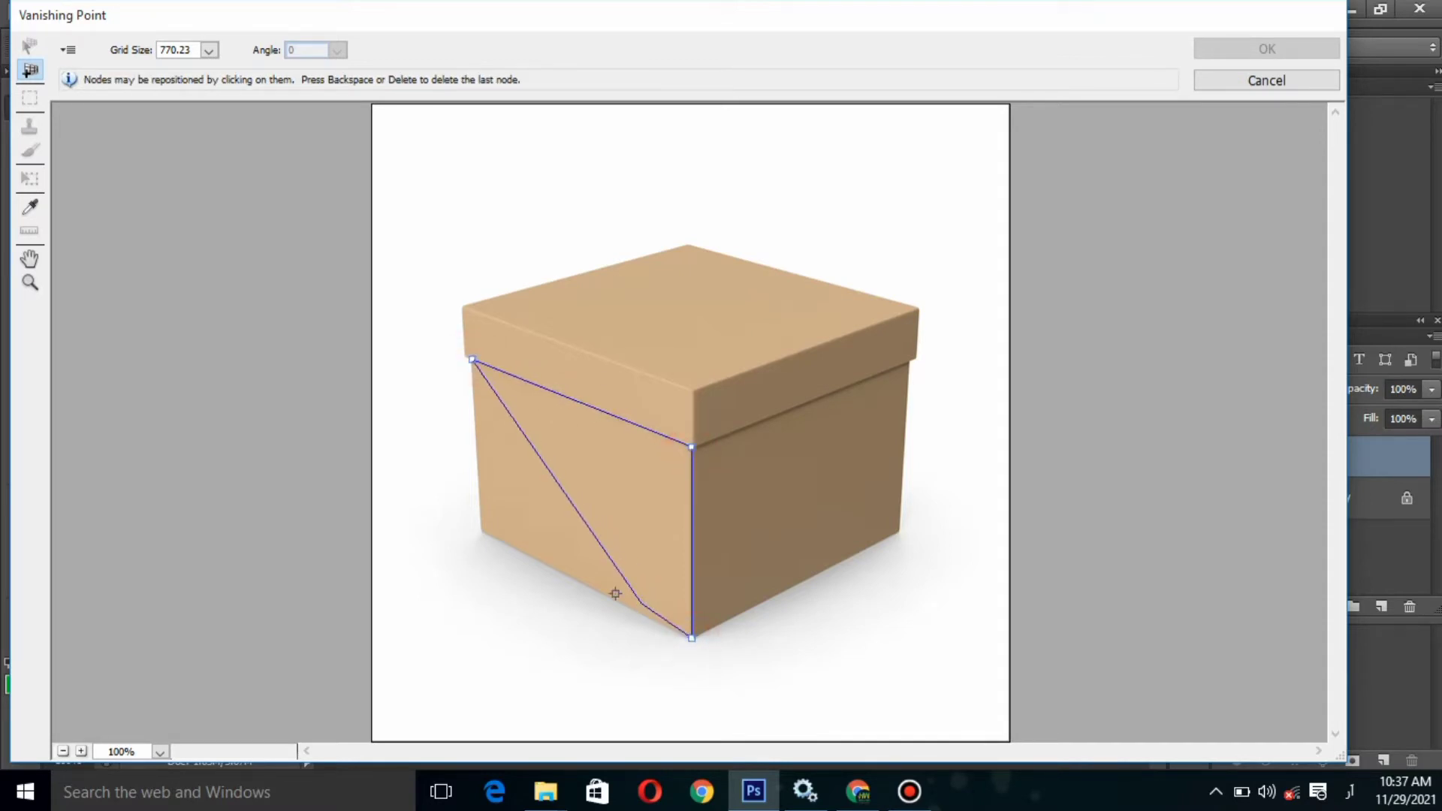
left_click(481, 534)
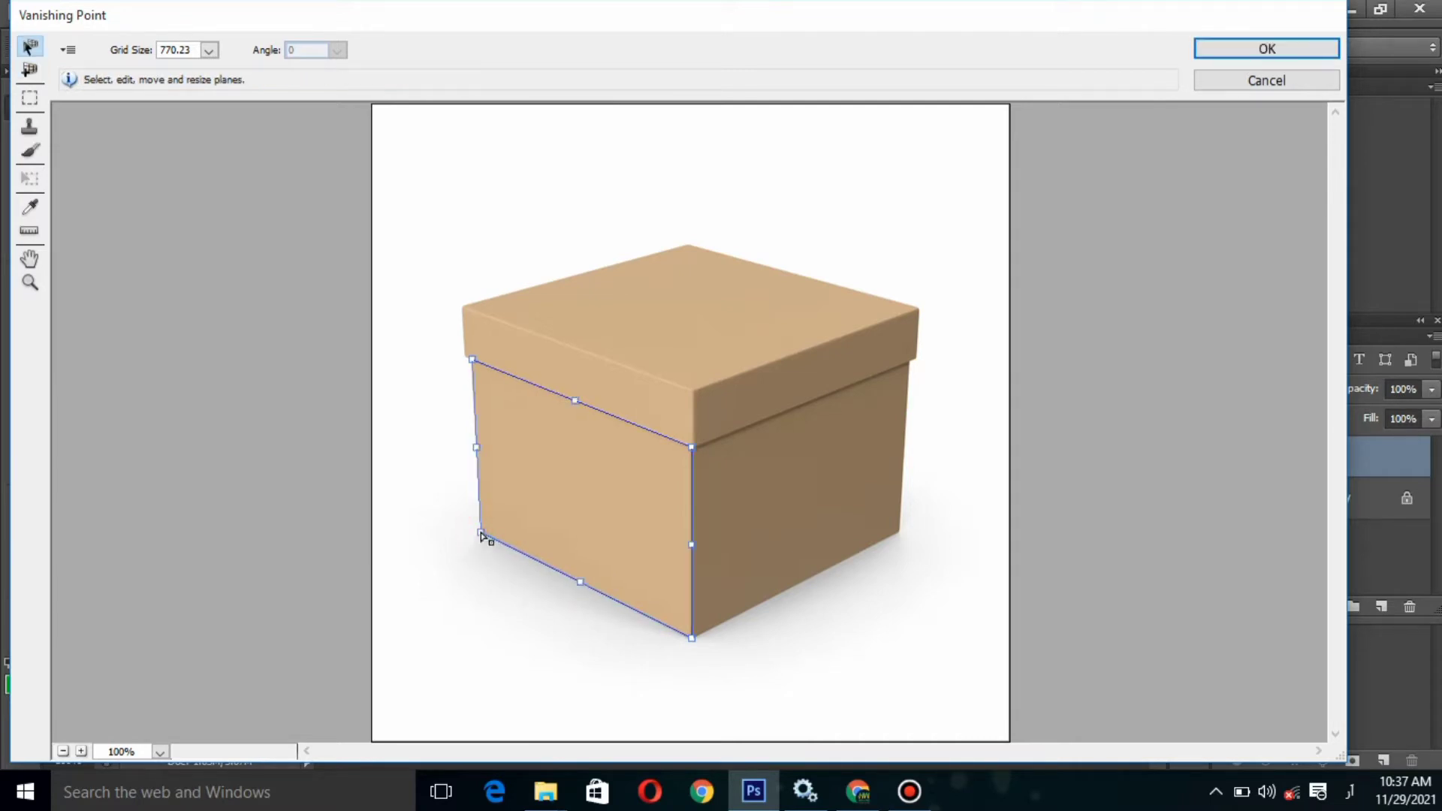
Fine-tune the corner nodes of the left face's perspective plane to match the box edges exactly
key("ctrl+plus")
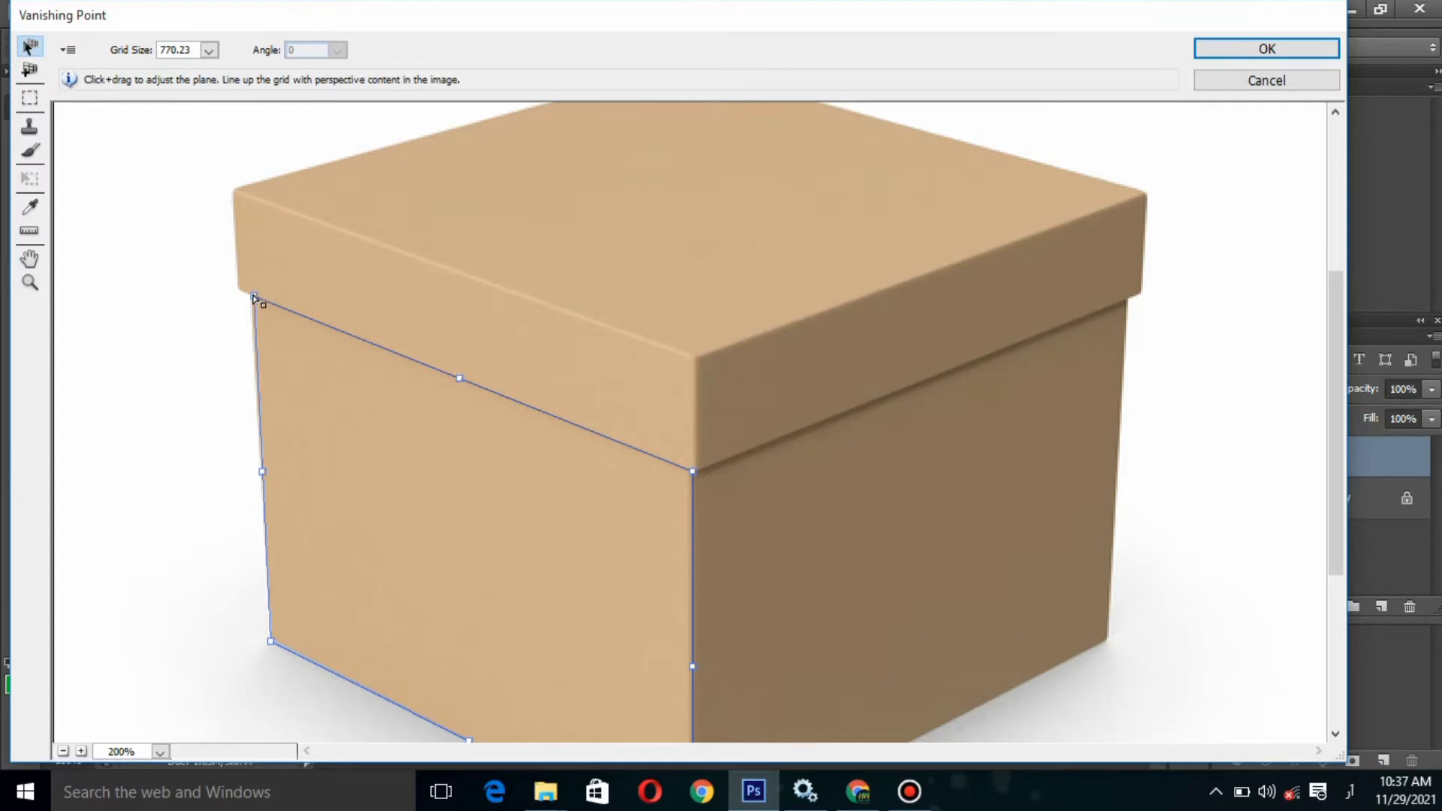
left_click_drag(254, 297, 250, 296)
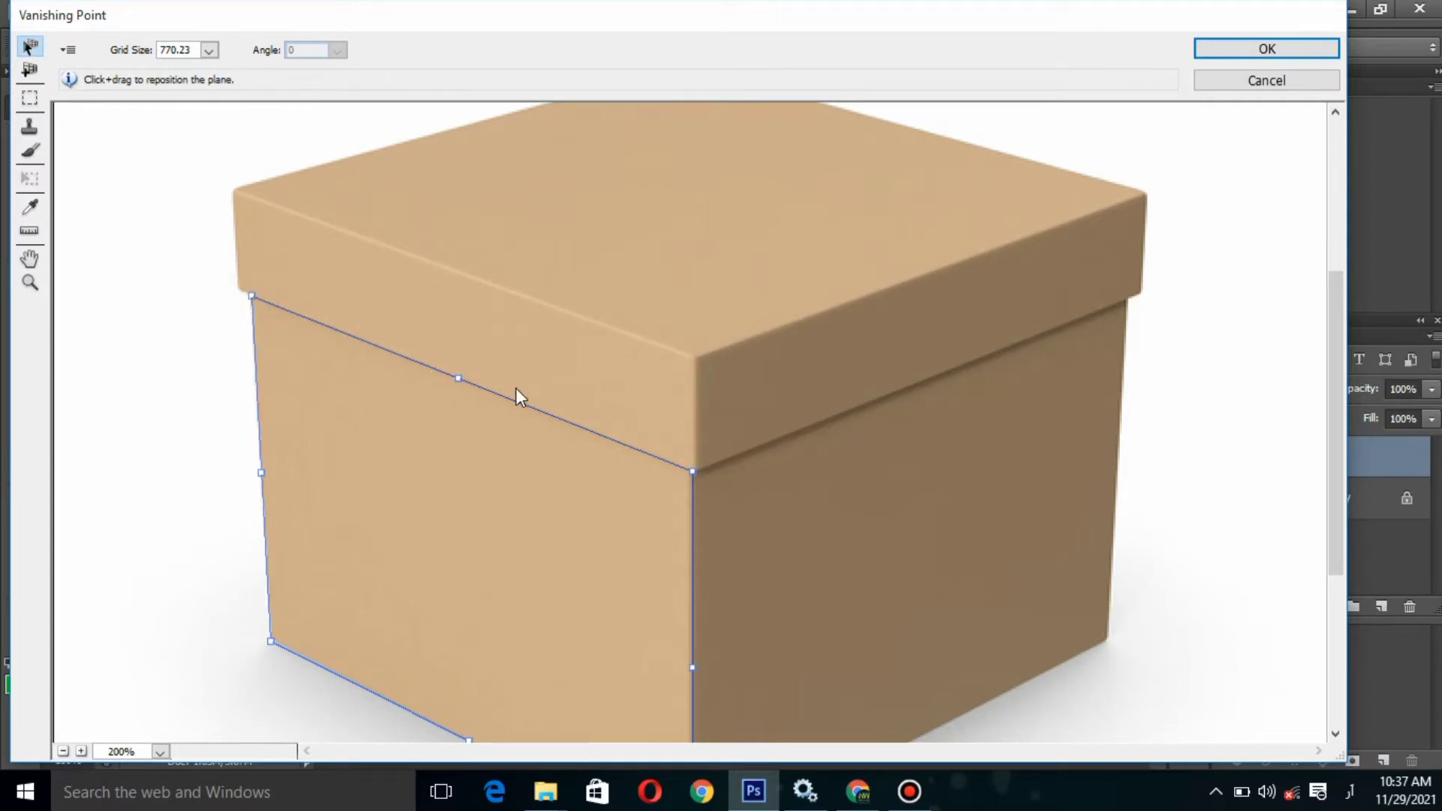
left_click_drag(1336, 372, 1336, 428)
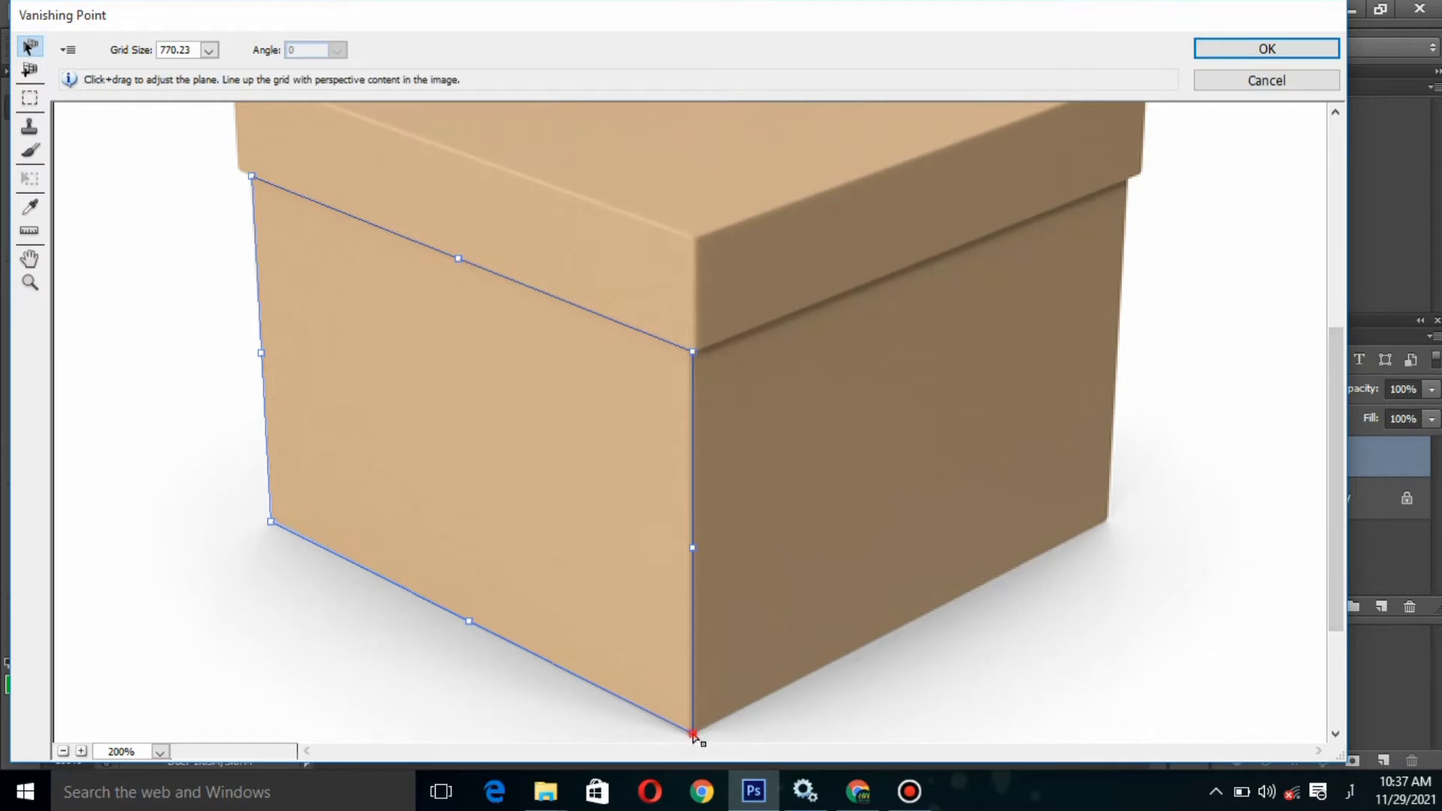
scroll(705, 729, "down", 1)
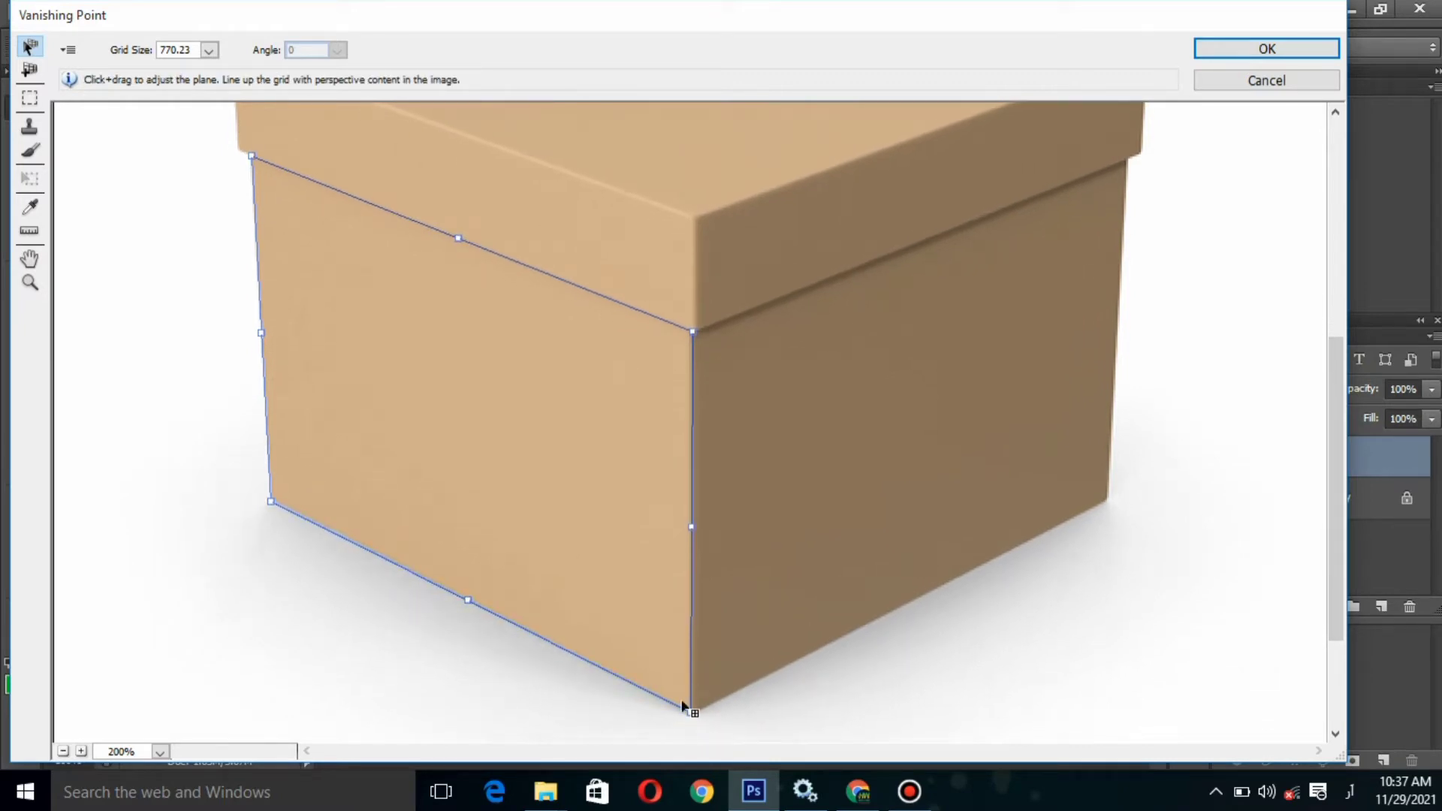
left_click_drag(271, 503, 272, 501)
Paste the Rabbit logo into Vanishing Point and move it lower over the box
key("ctrl+v")
left_click_drag(1344, 386, 1329, 328)
key("ctrl+v")
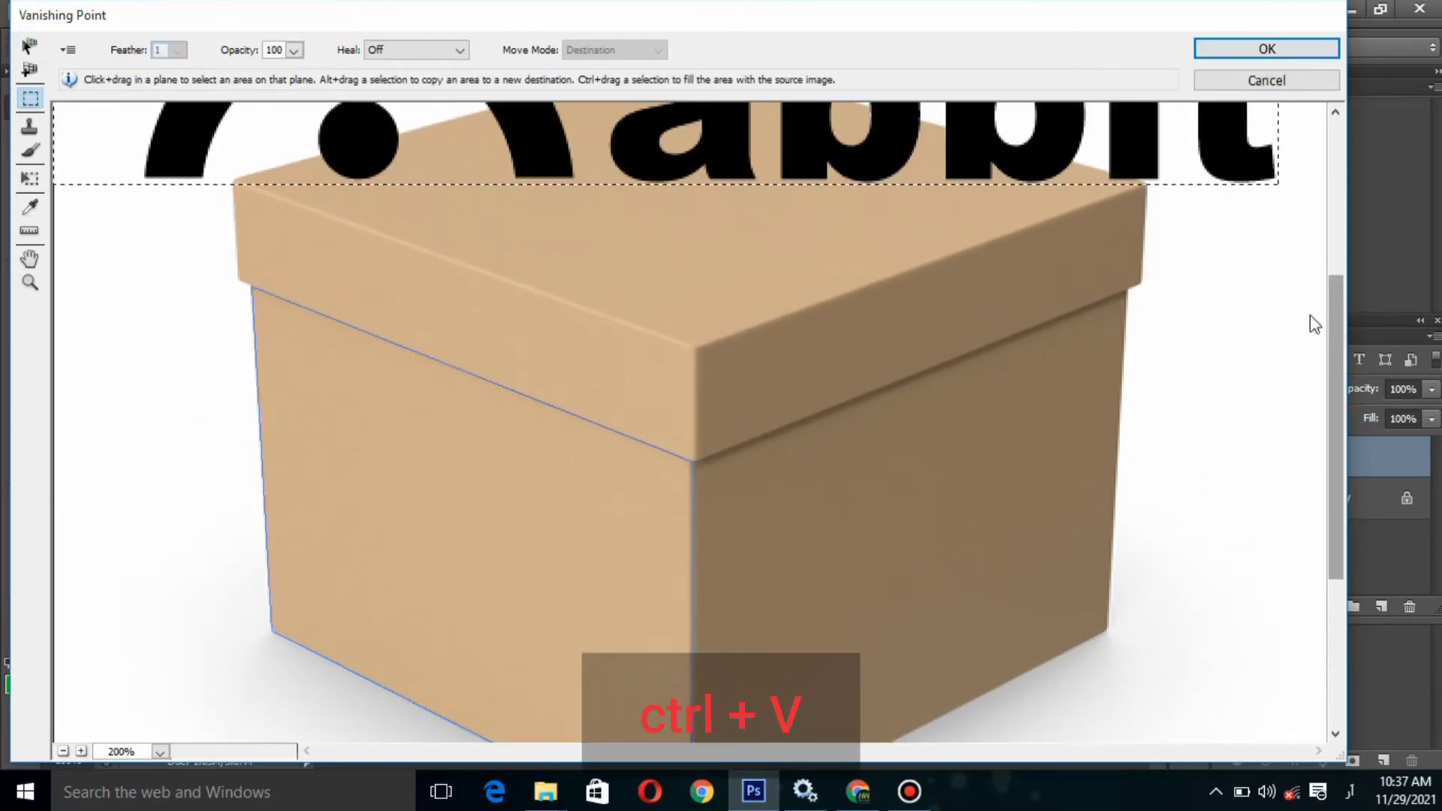
left_click_drag(1078, 287, 1078, 345)
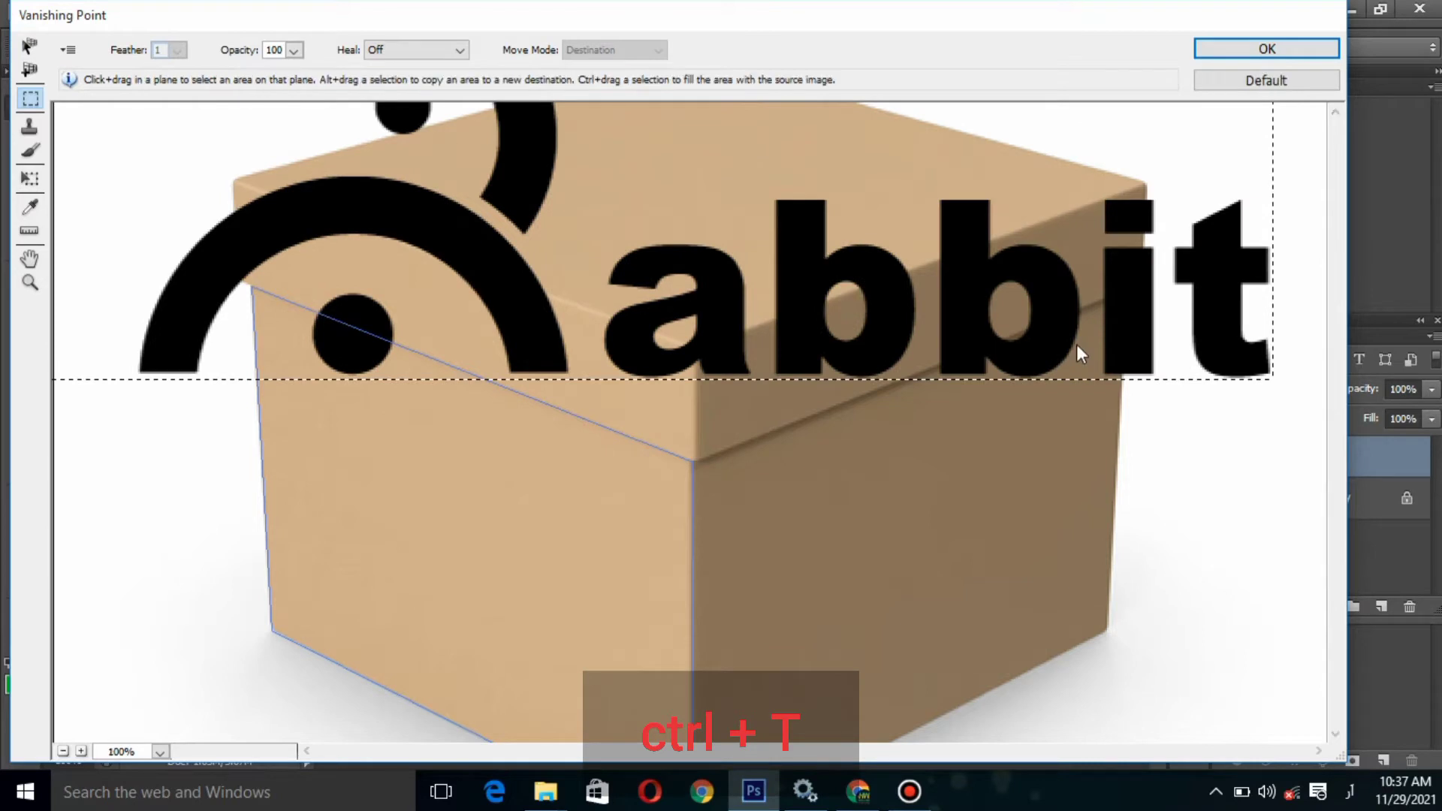
Scale the pasted logo down proportionally, fit it in perspective on the box's left face, and apply the filter
key("ctrl+minus")
key("ctrl+t")
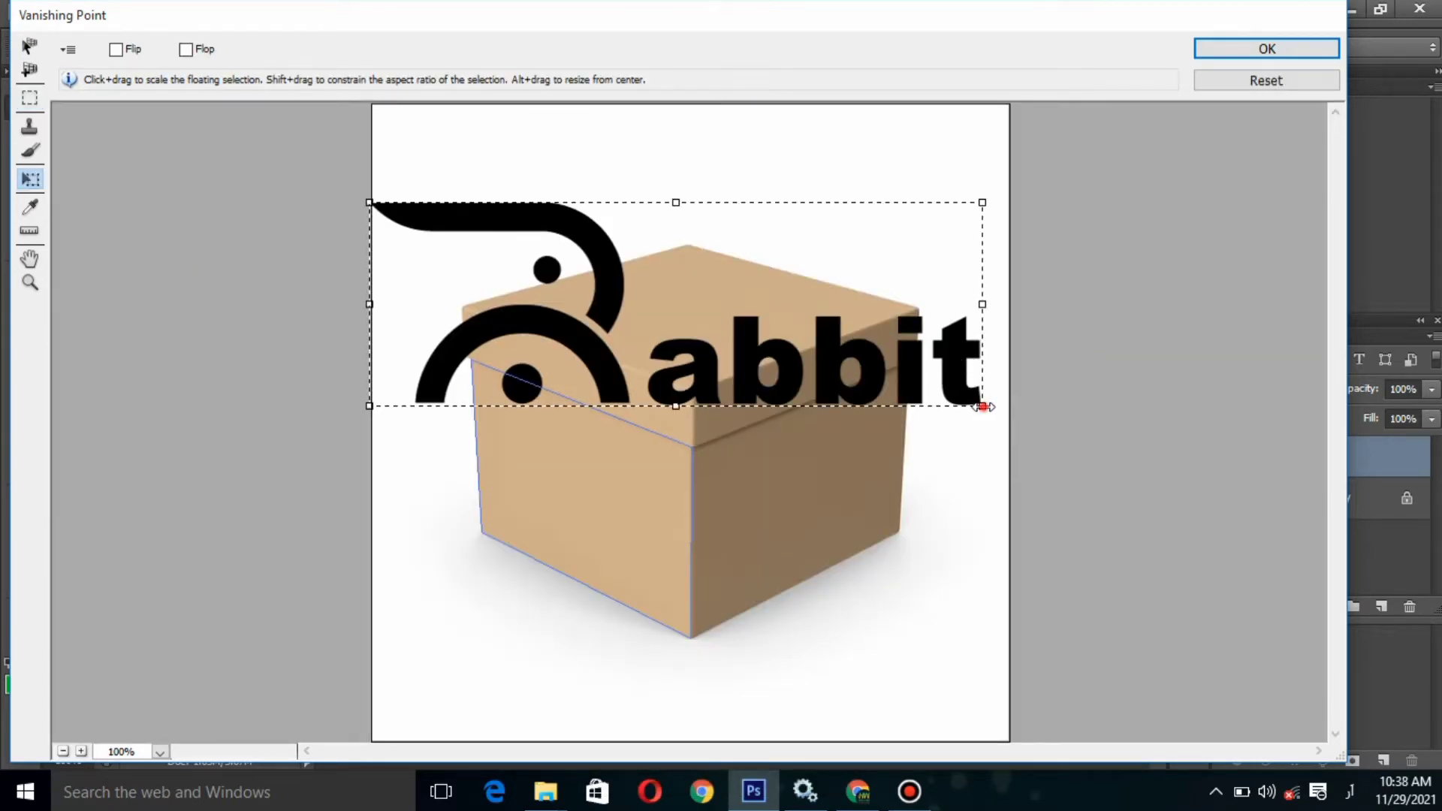
left_click_drag(984, 406, 796, 344)
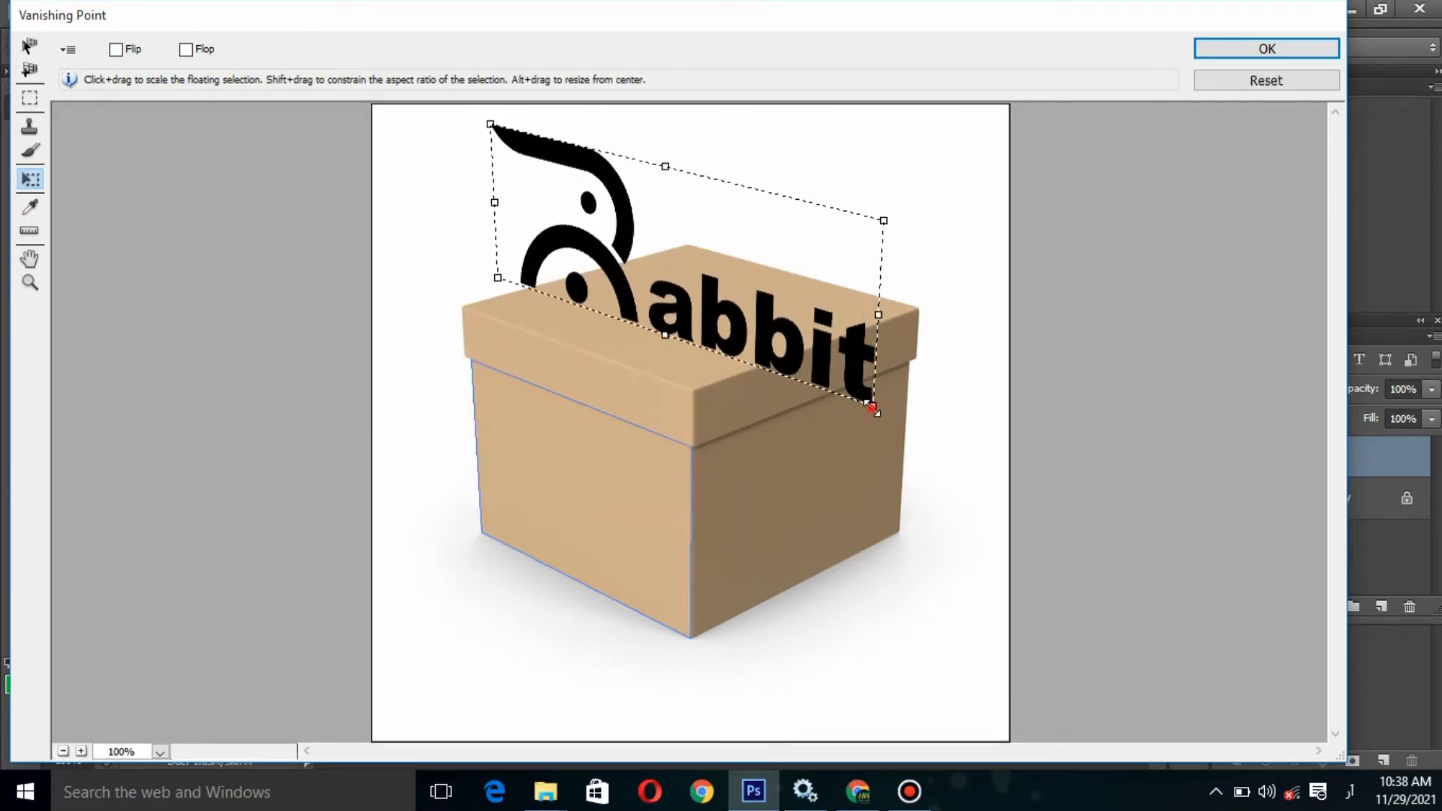
left_click_drag(870, 406, 684, 584)
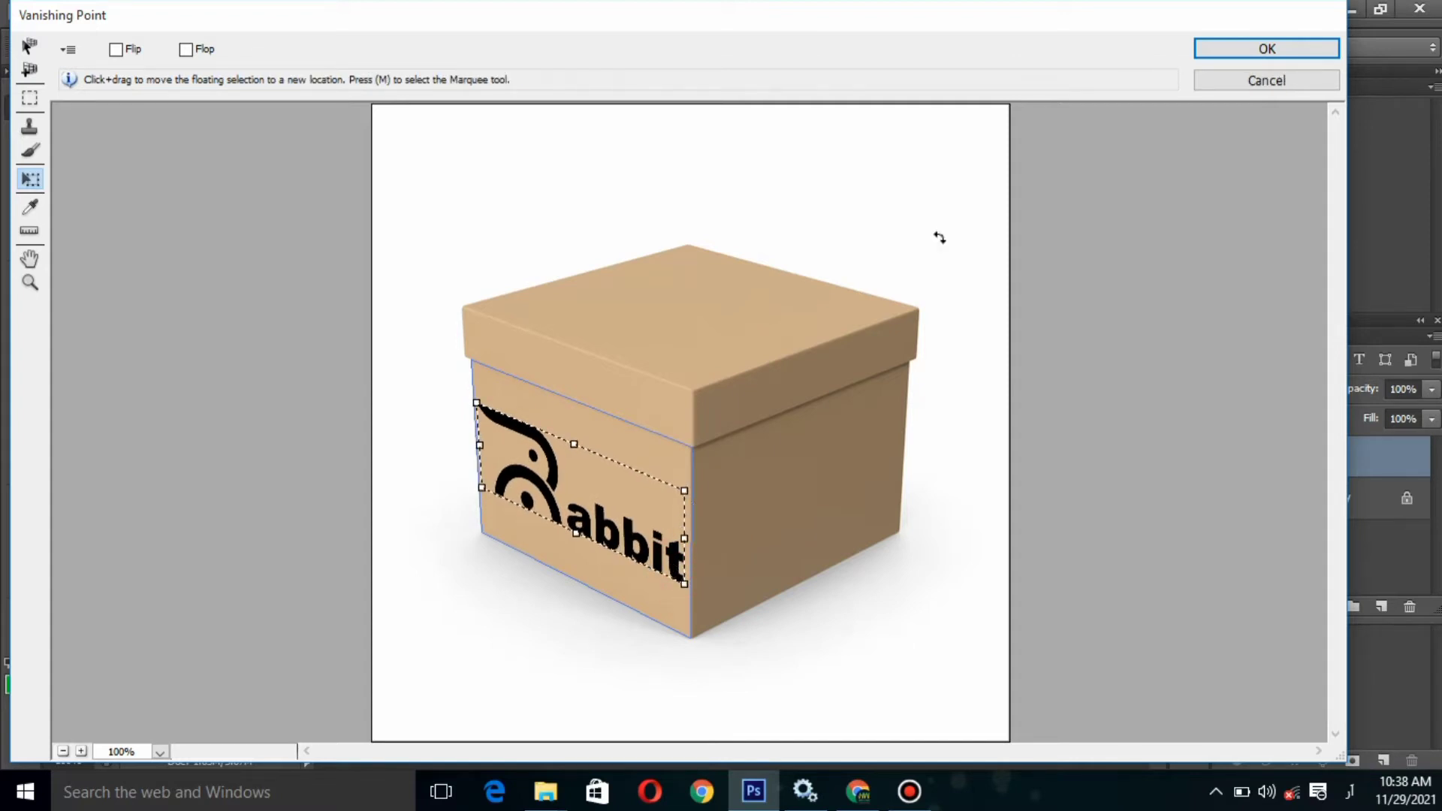
left_click(1237, 50)
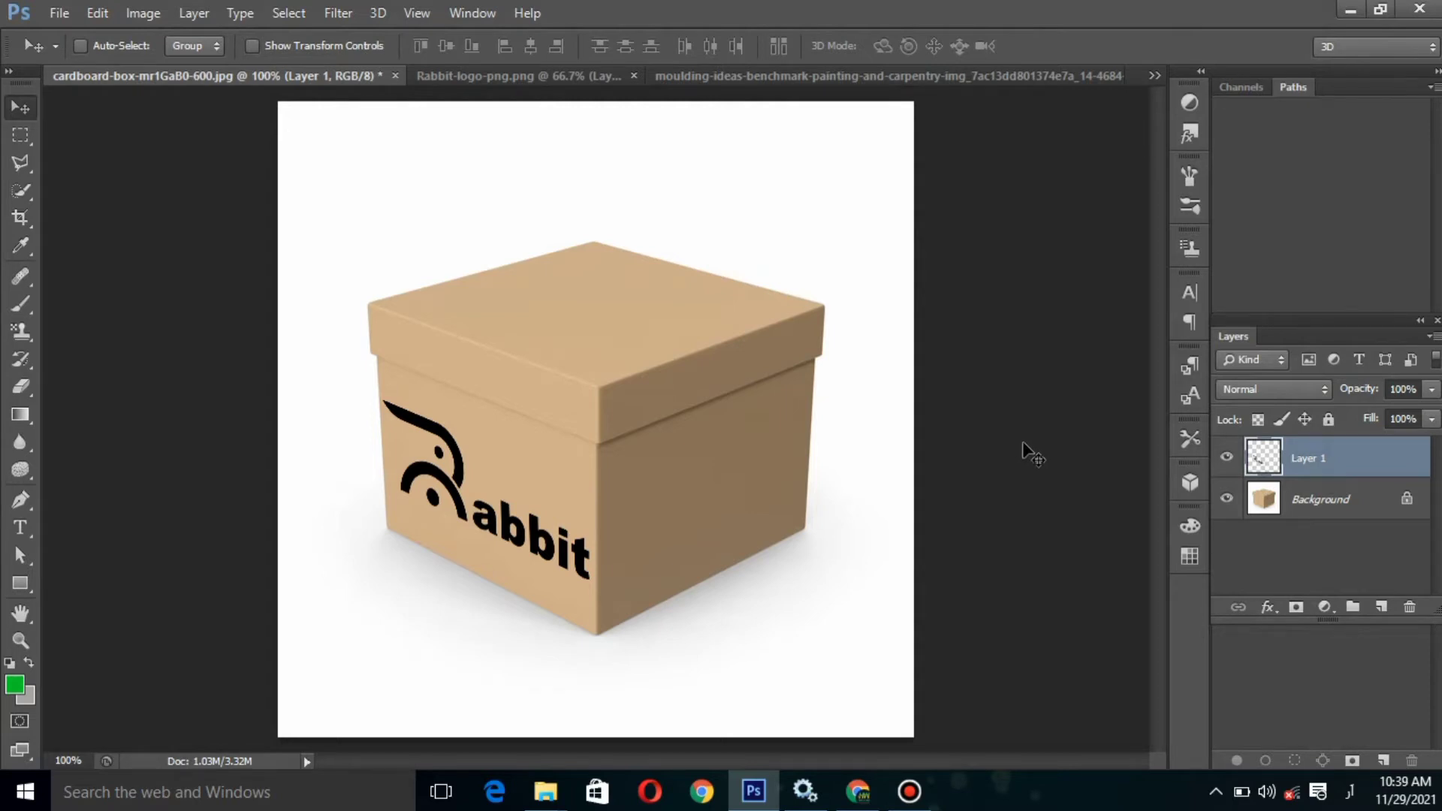
Add a new empty layer above Layer 1 and open the Vanishing Point filter on it
left_click(1380, 608)
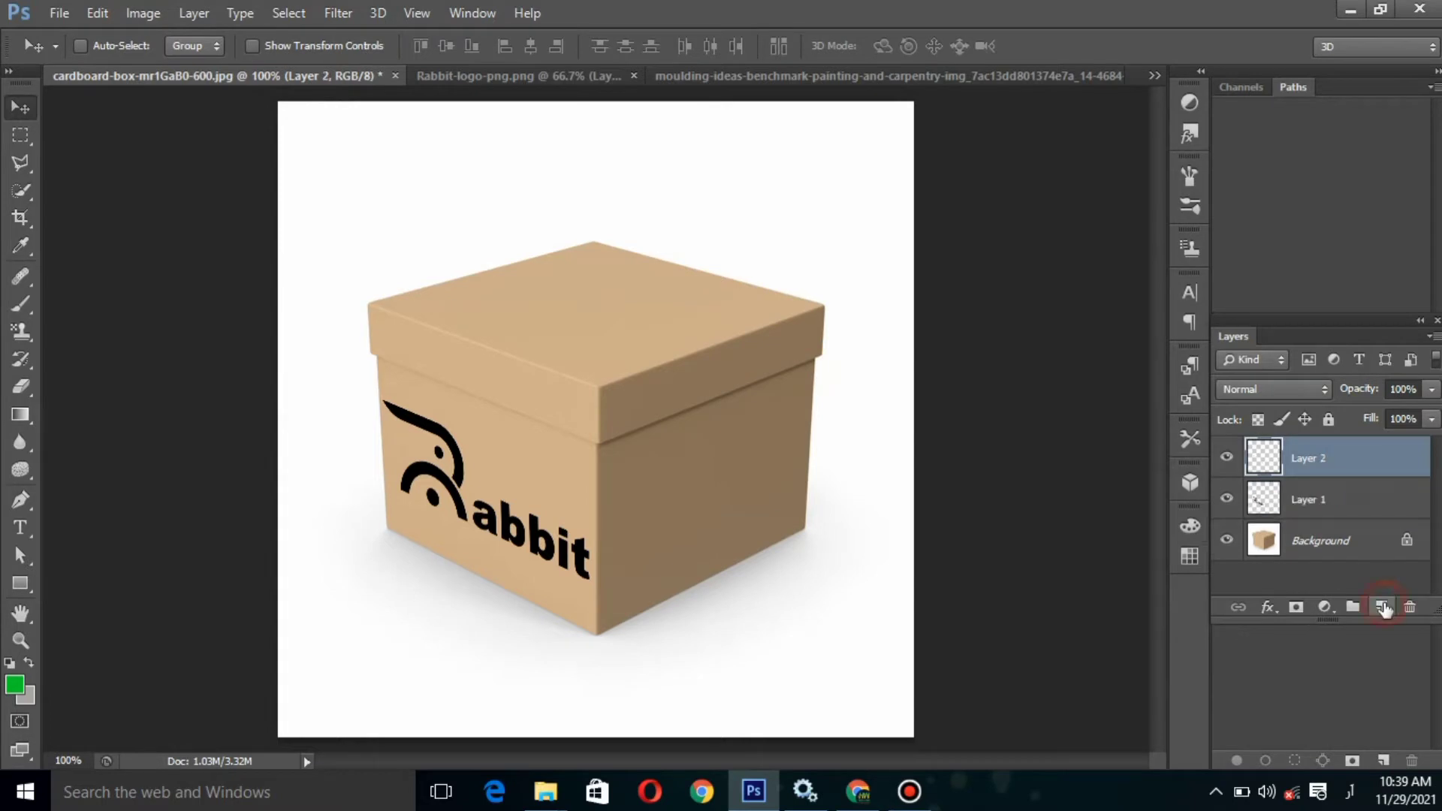
left_click(338, 14)
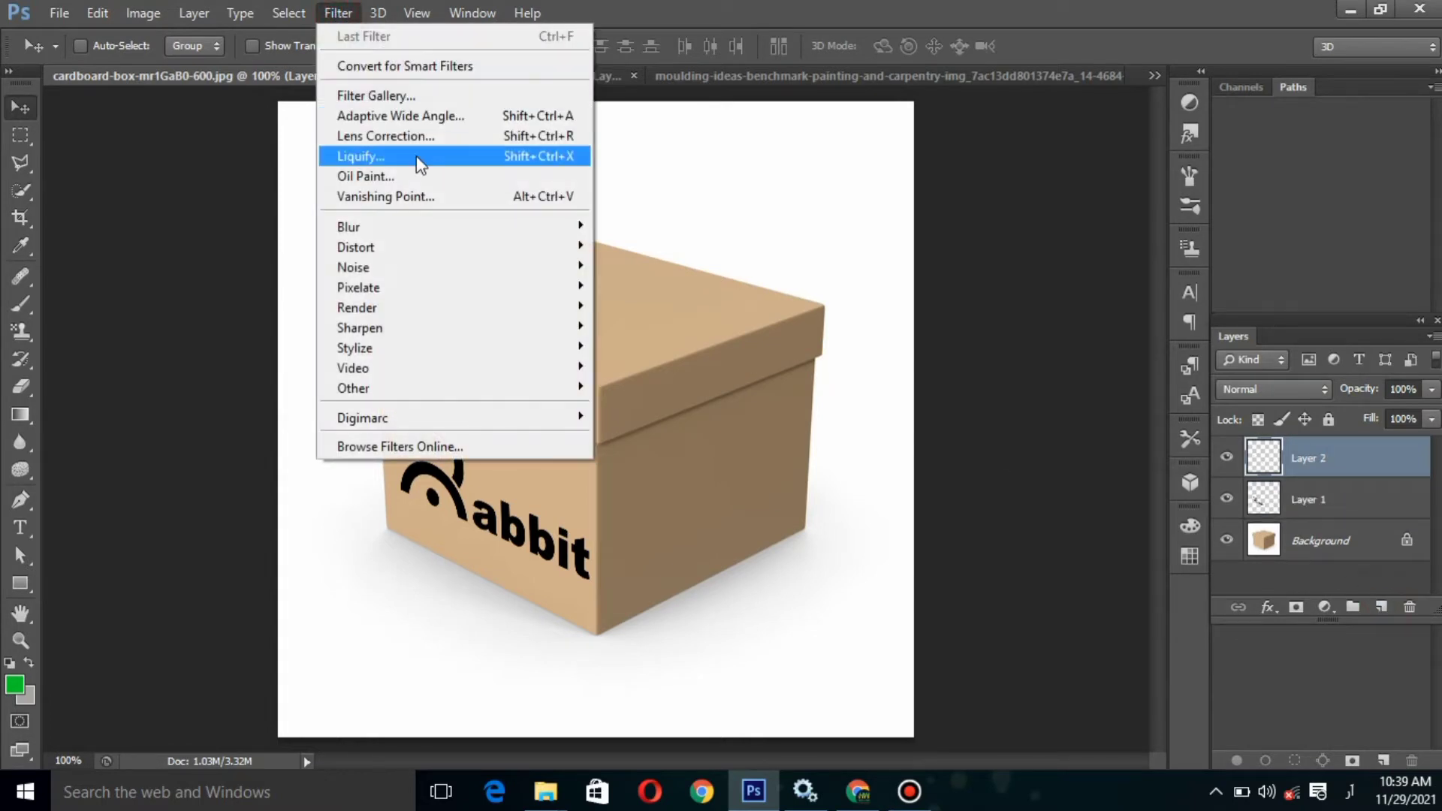
left_click(429, 196)
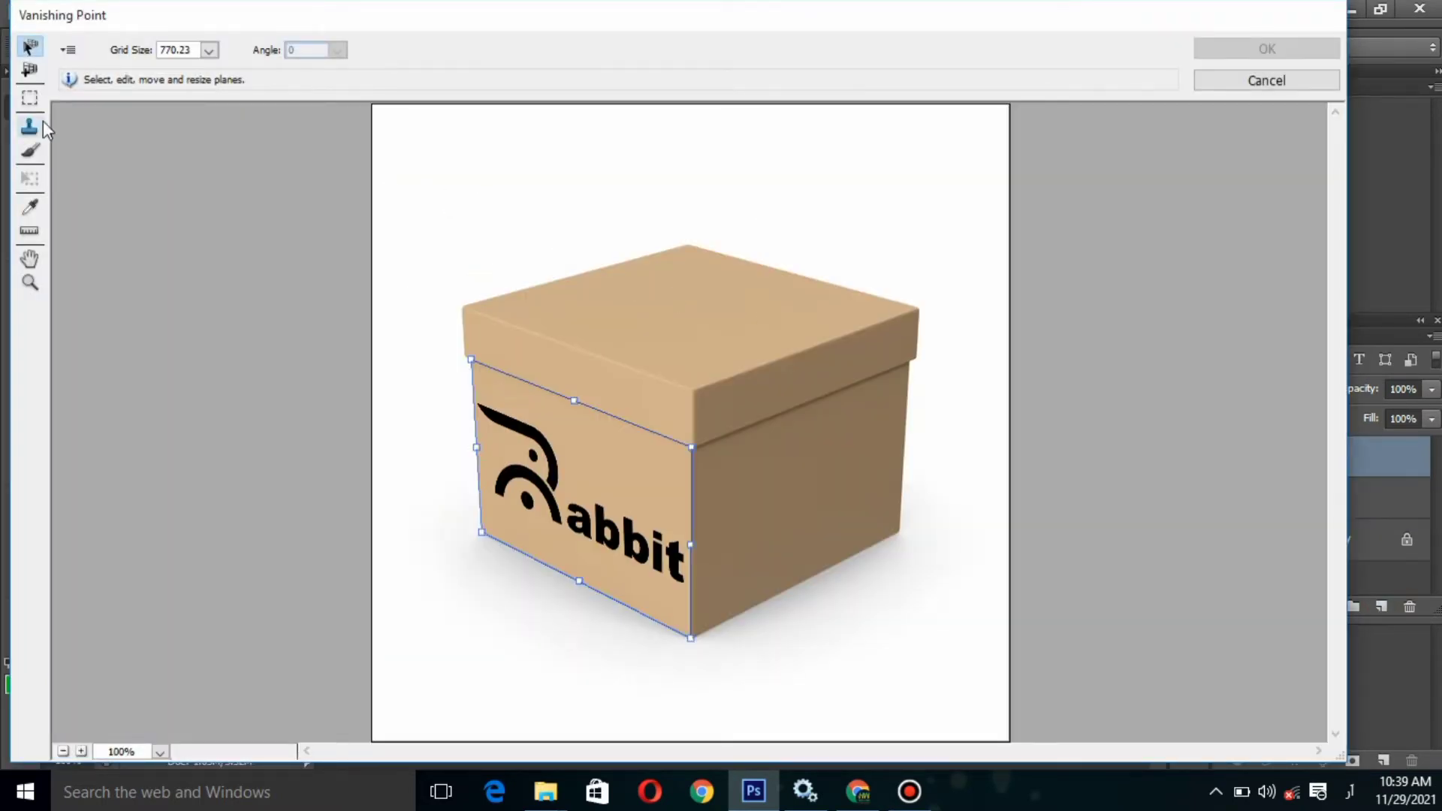
Create a second perspective plane on the top of the box lid, using its four corners
left_click(29, 70)
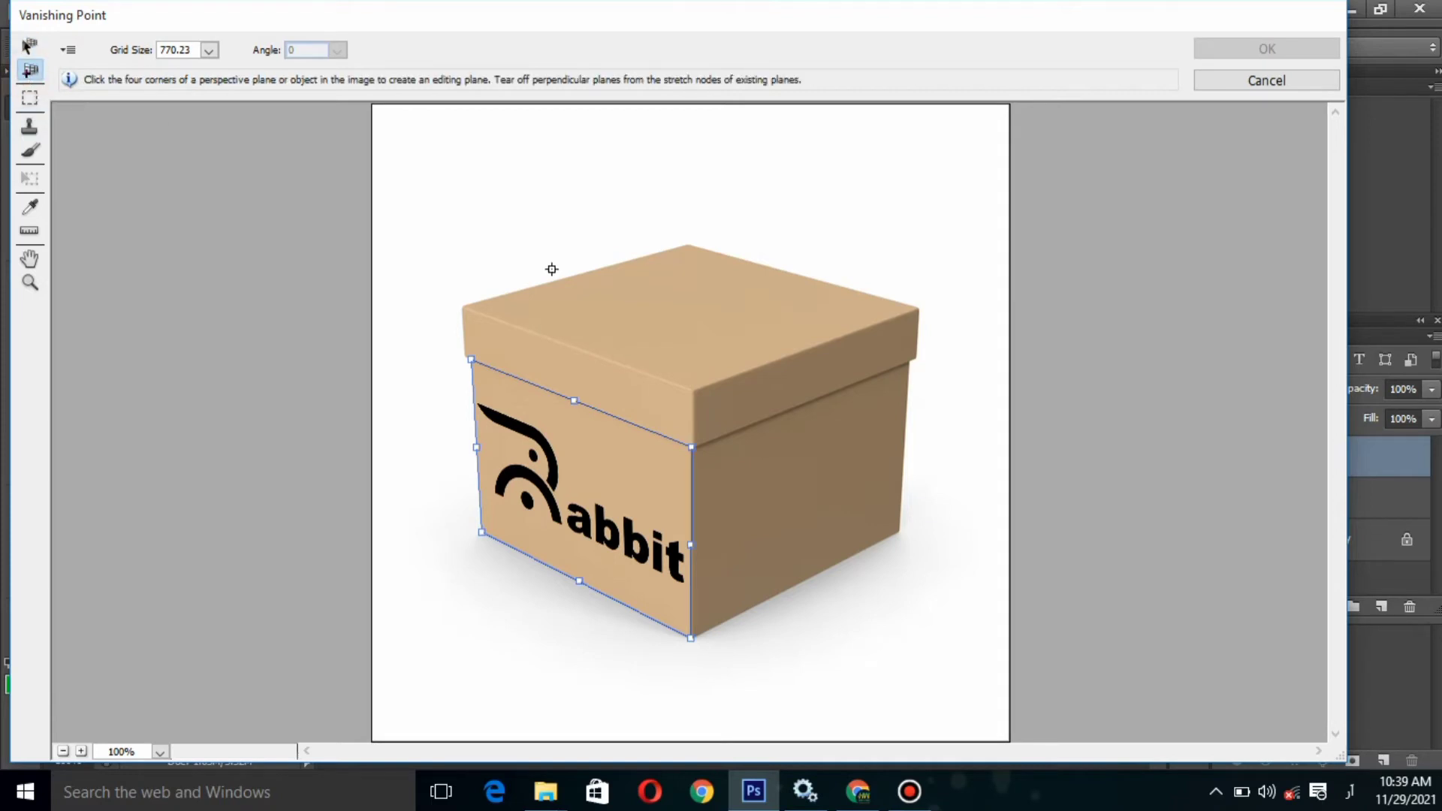
left_click(463, 306)
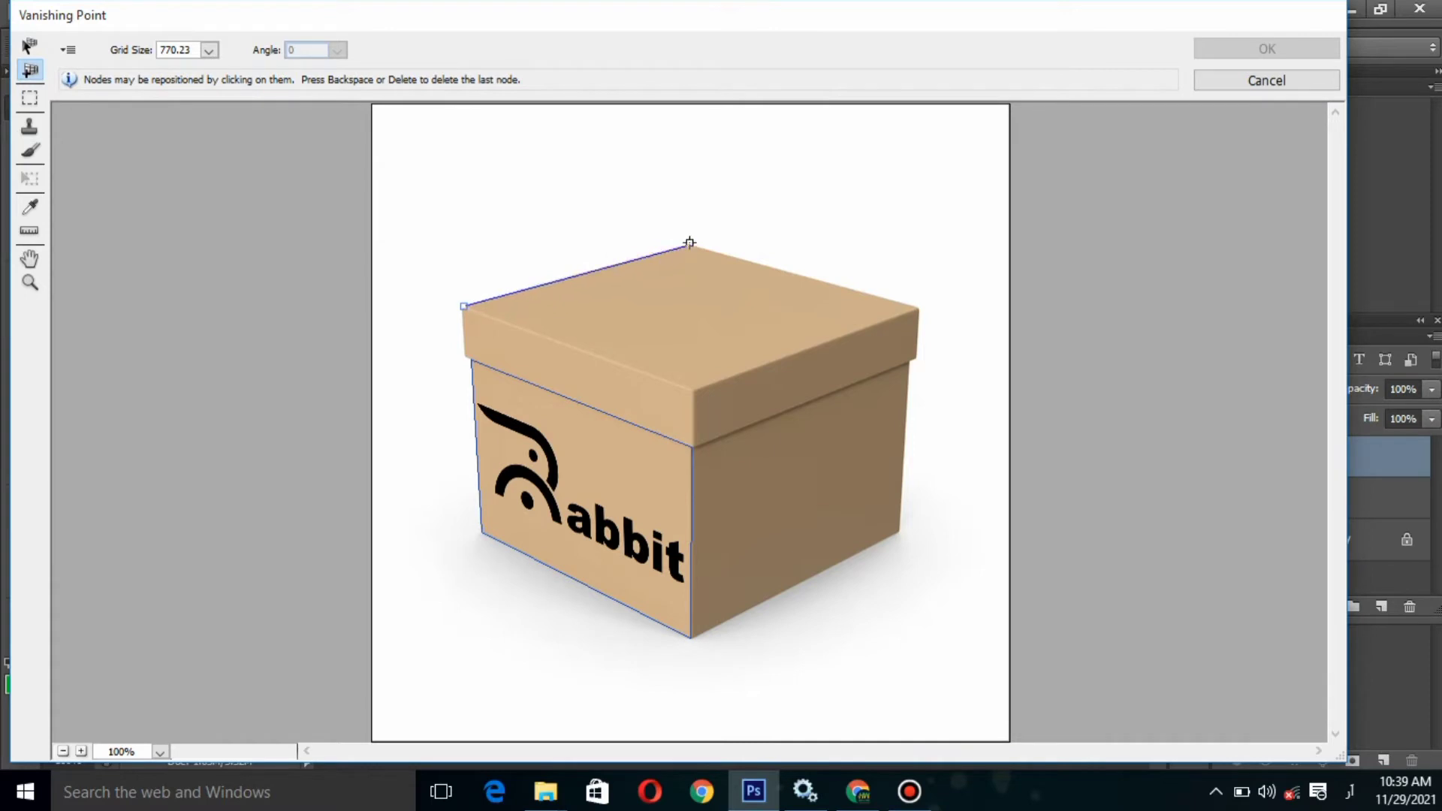
left_click(689, 244)
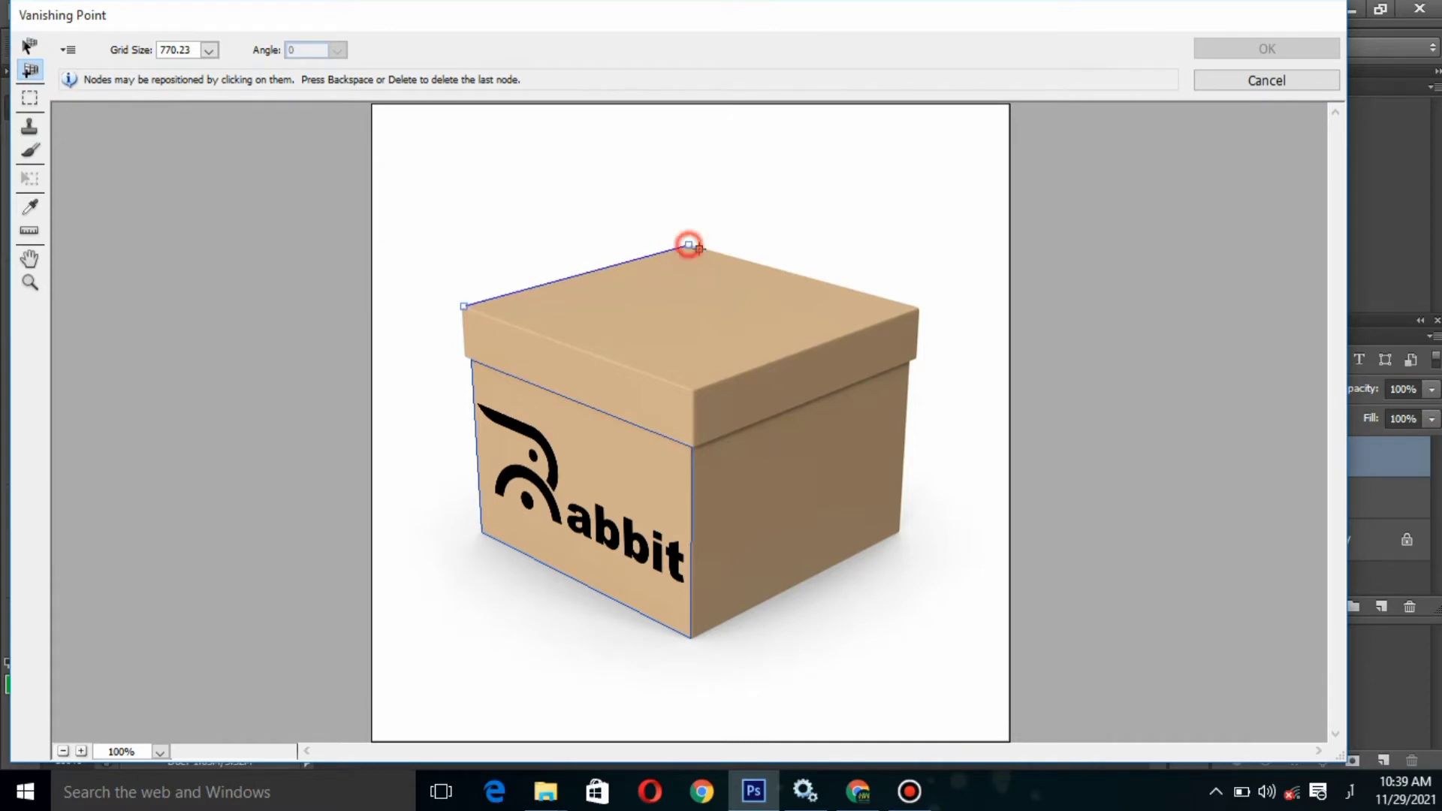
left_click(919, 308)
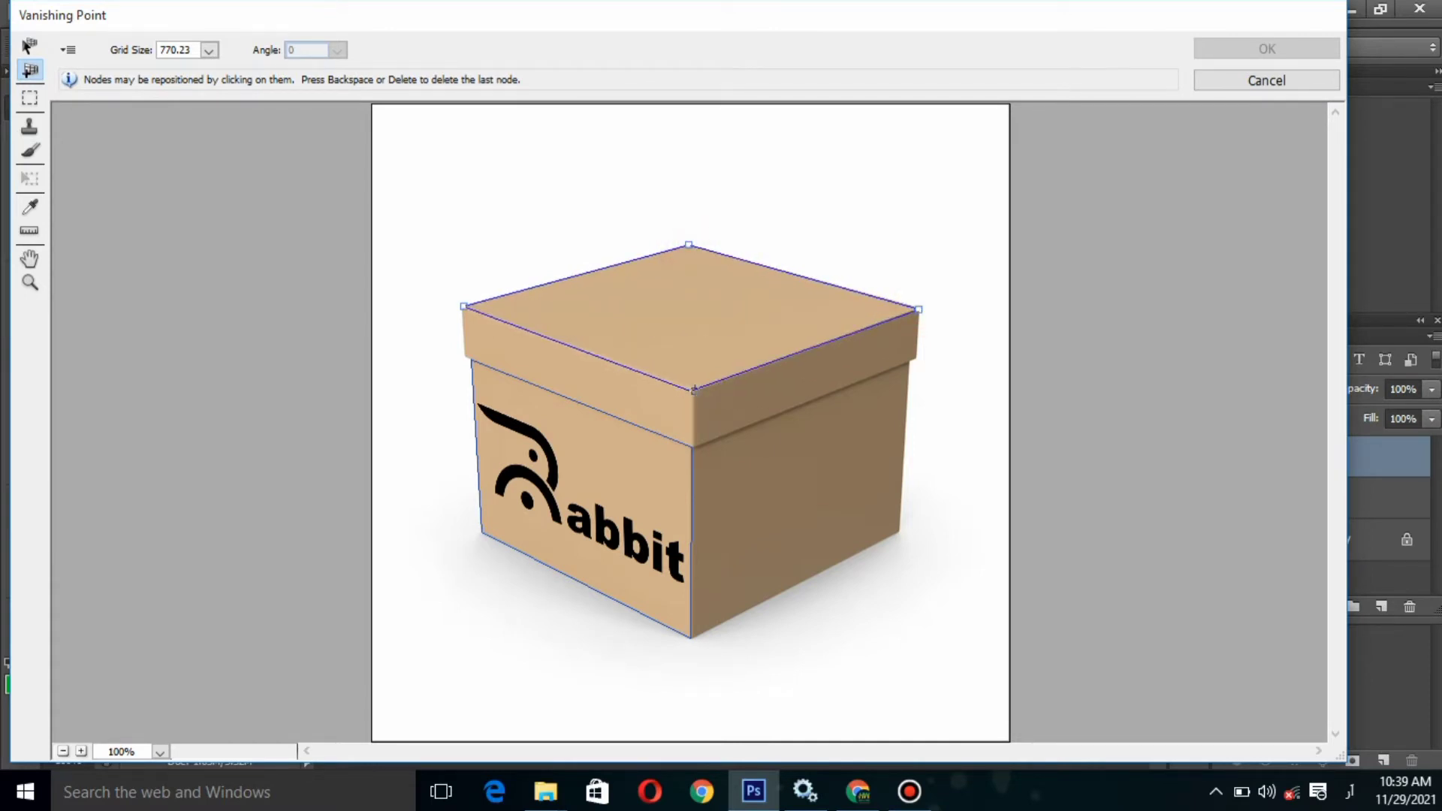
left_click(692, 389)
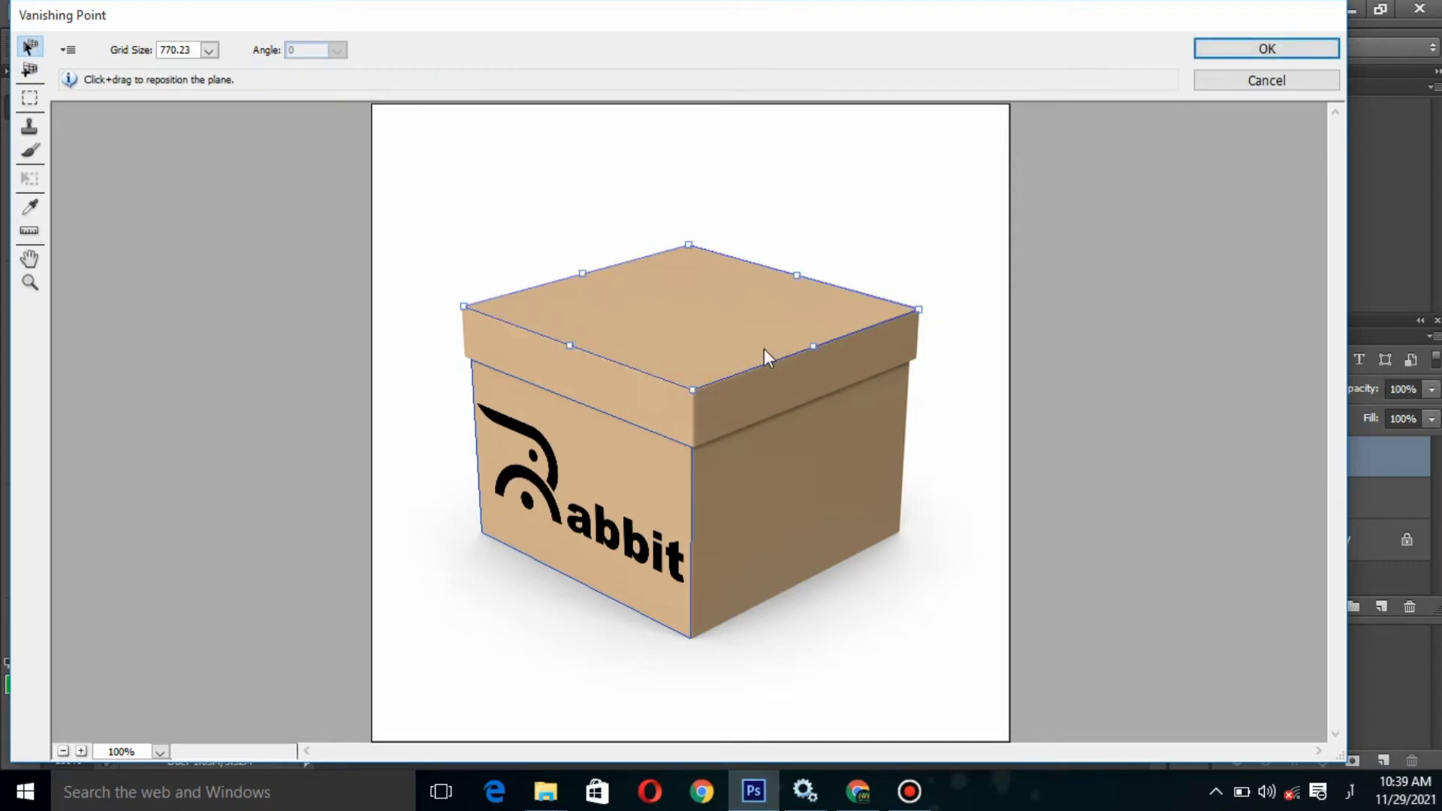
Fine-tune the right corner node of the lid's perspective plane to match the box corner
key("ctrl+plus")
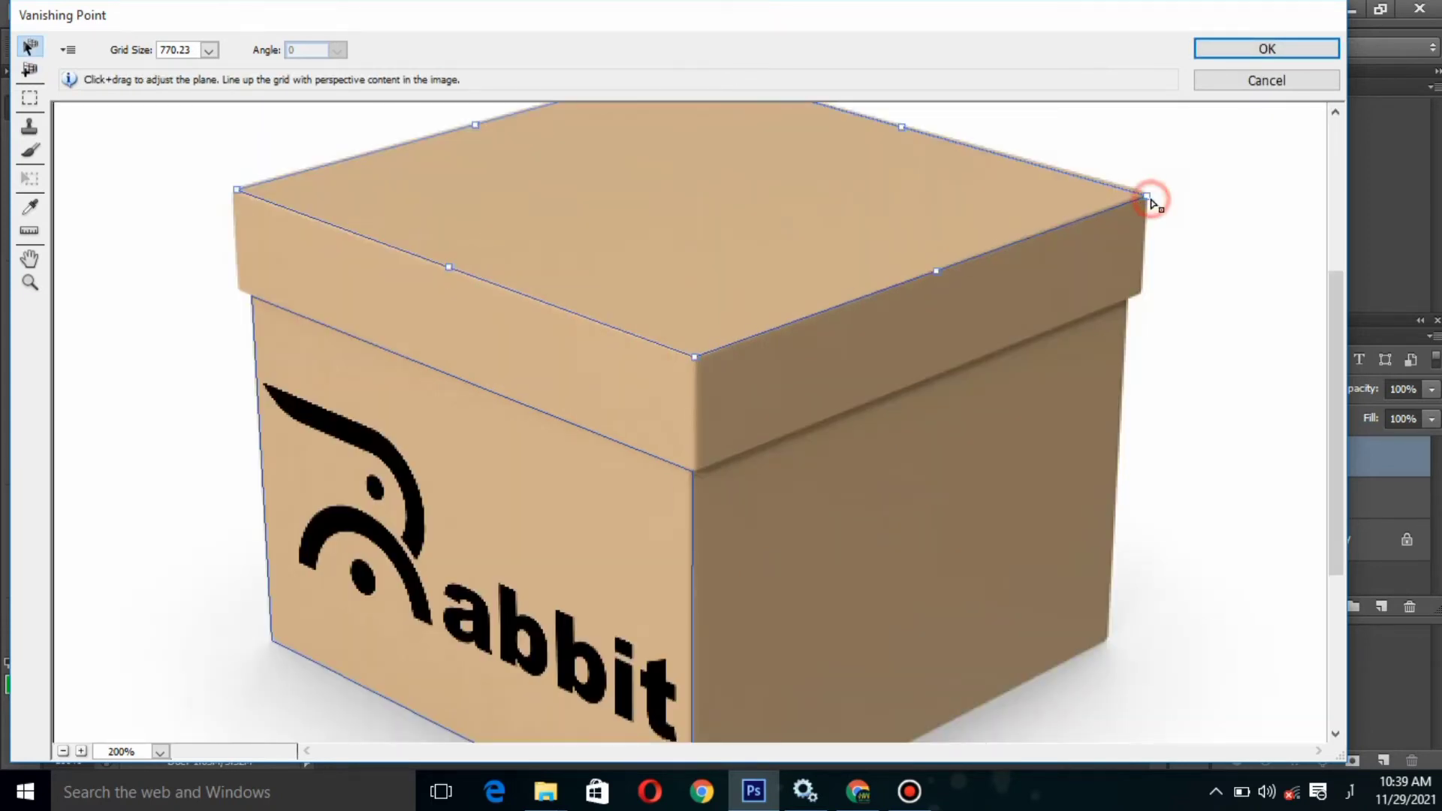
left_click_drag(1149, 202, 1148, 198)
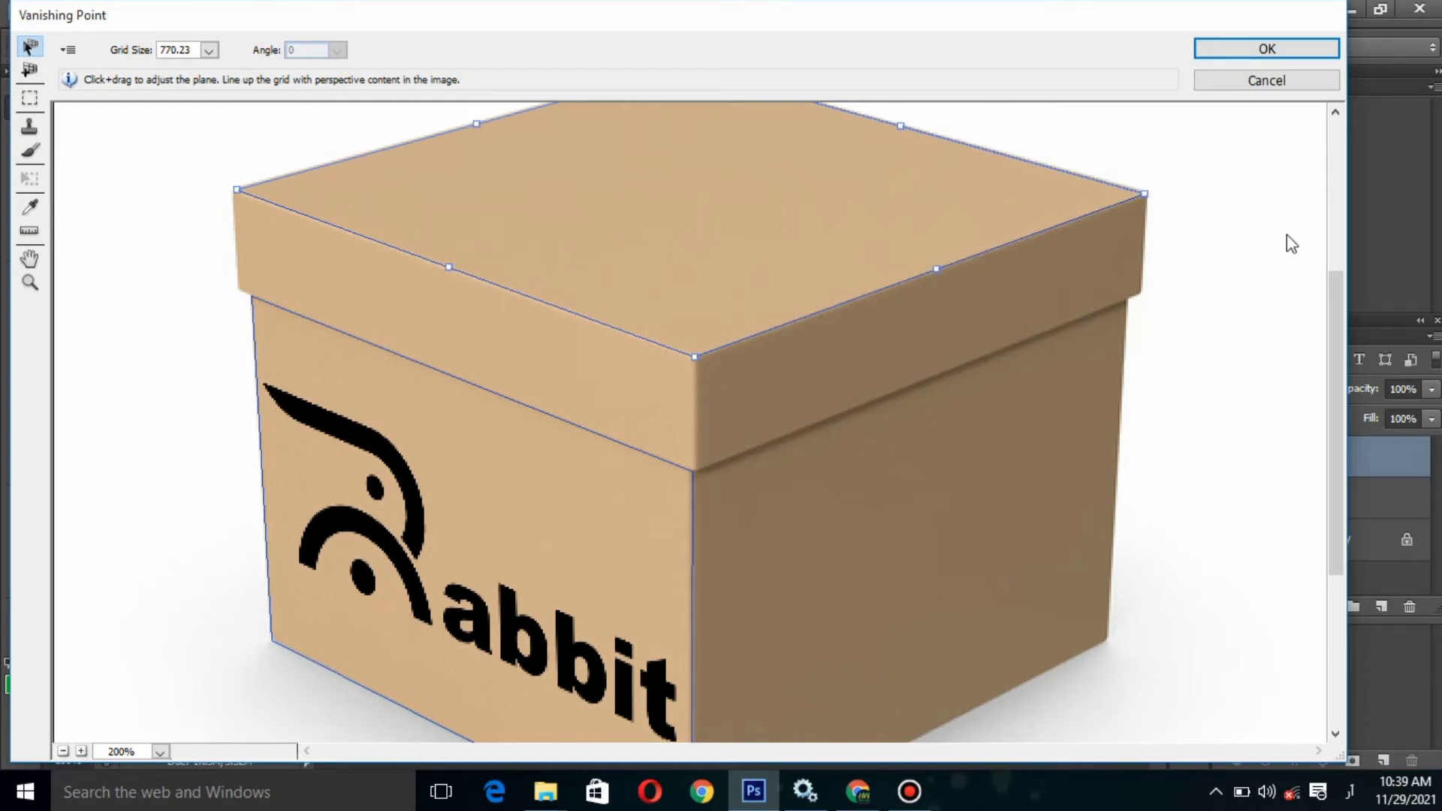
left_click_drag(1331, 327, 1331, 302)
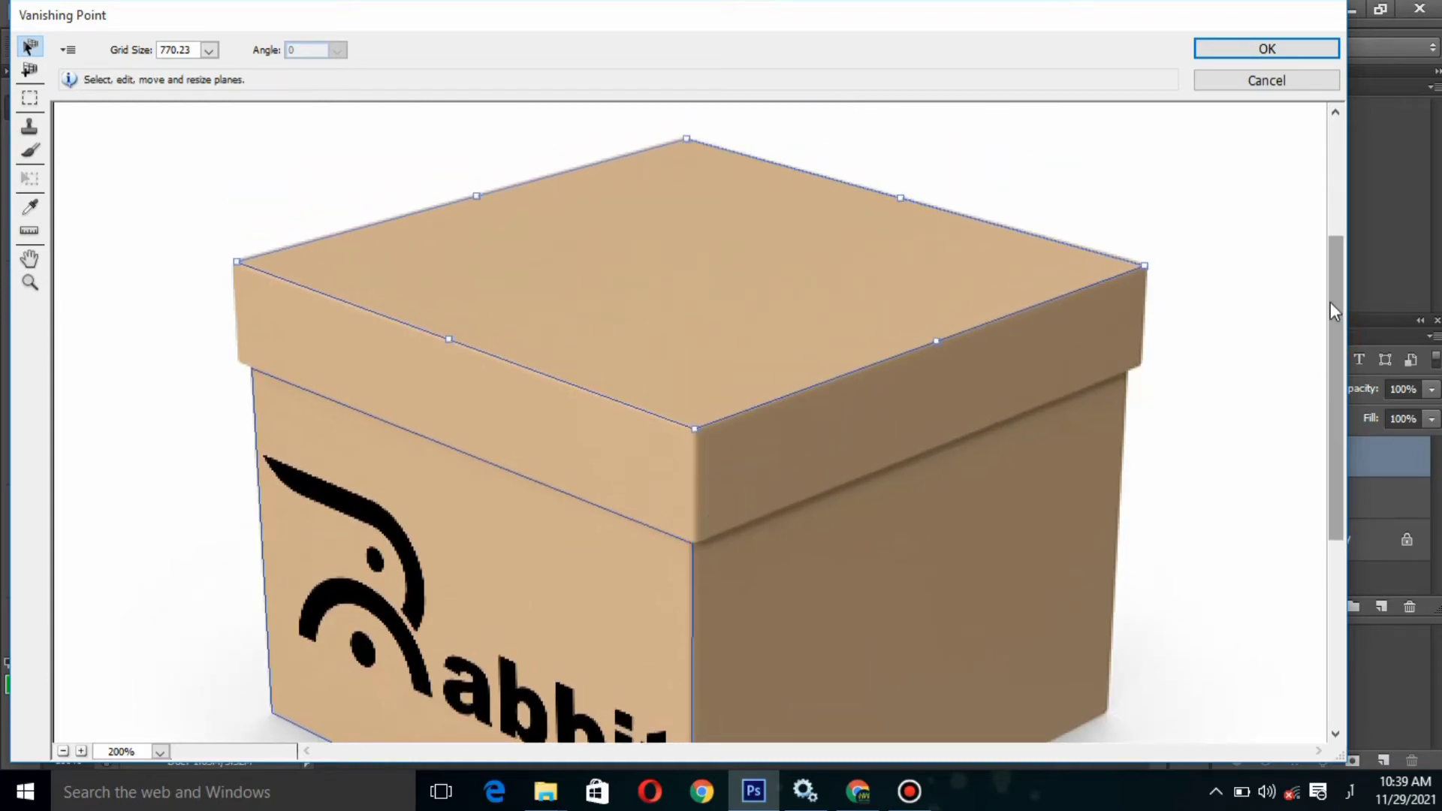
Paste the Rabbit logo again, scale it down, rotate and position it in perspective on the lid top, and apply the filter
key("ctrl+minus")
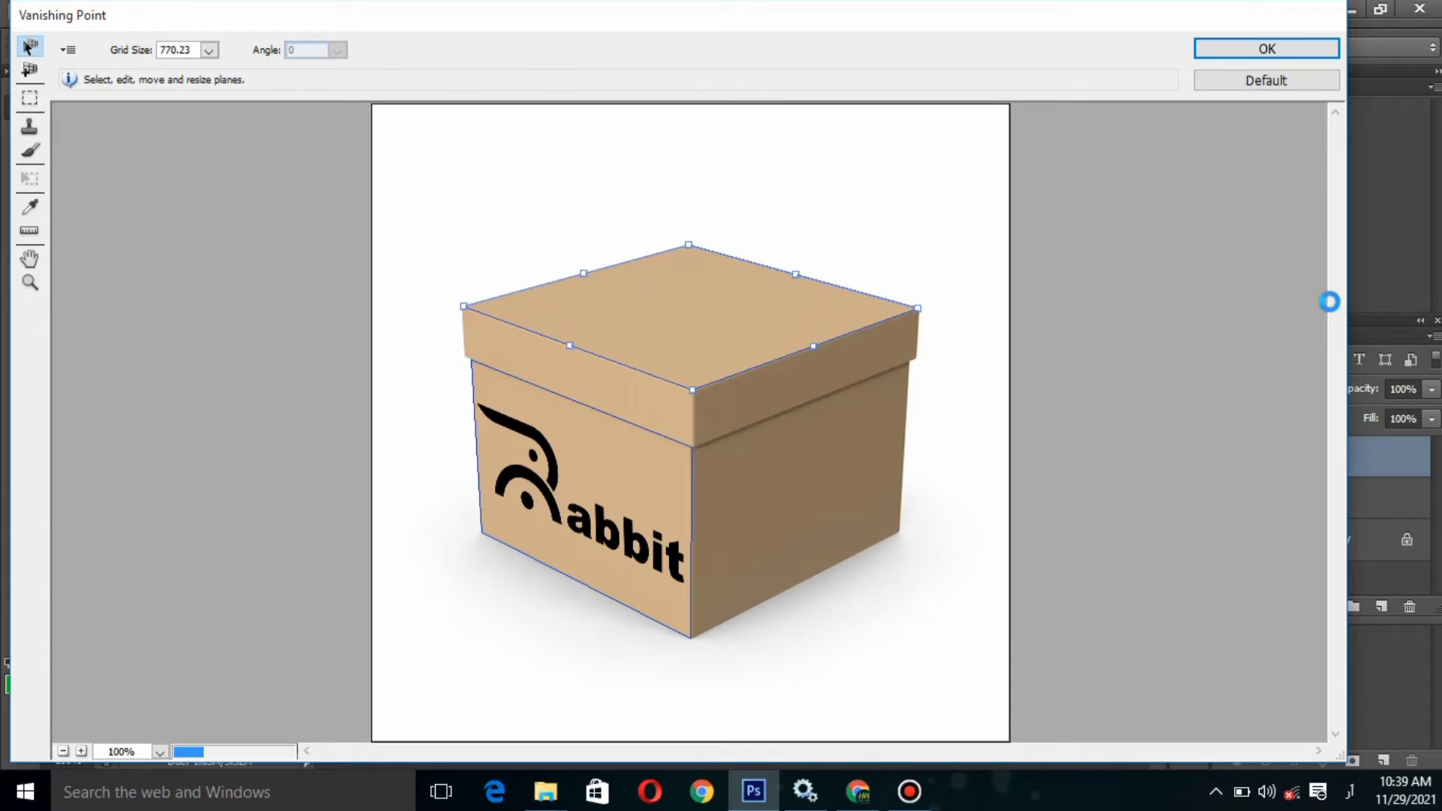
key("ctrl+v")
key("ctrl+t")
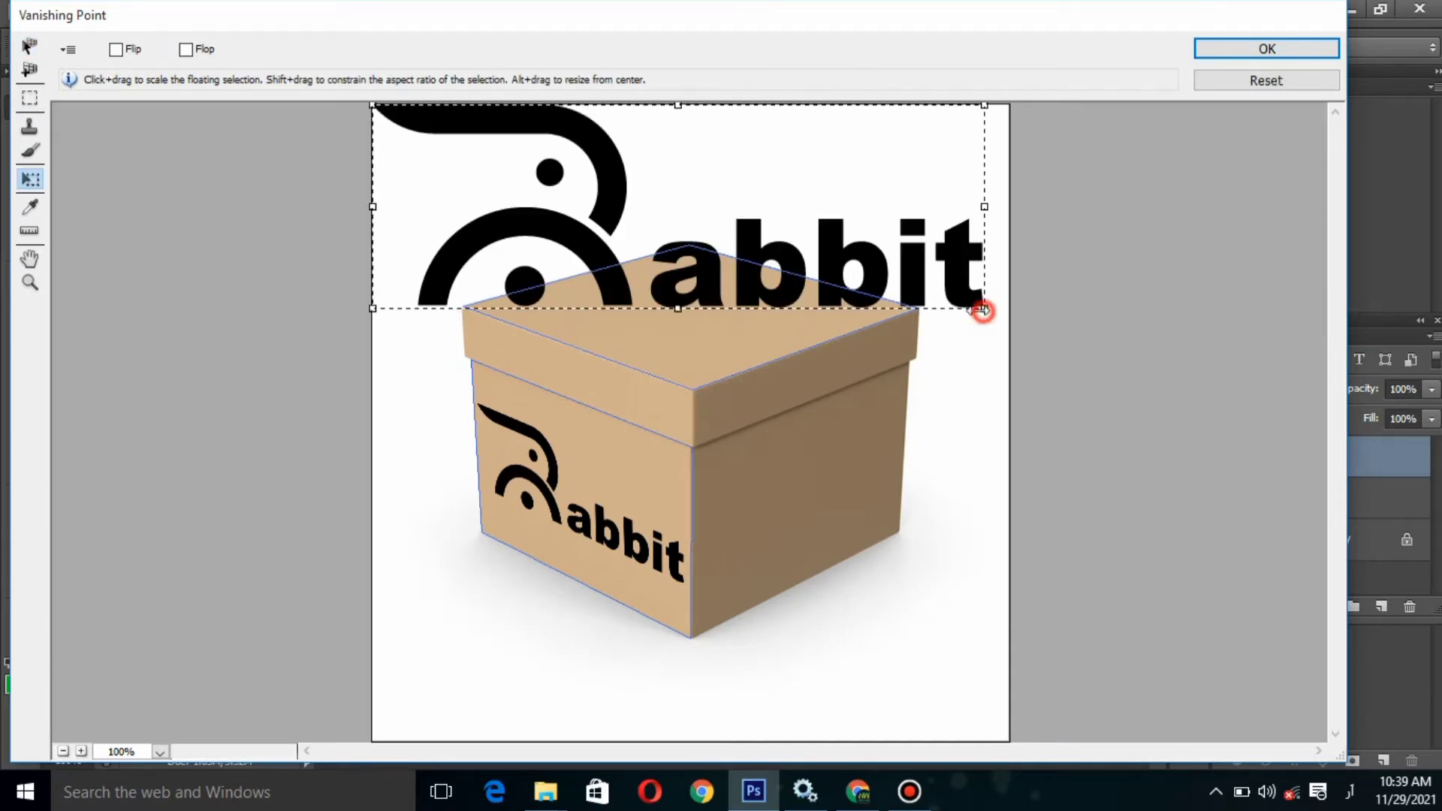
left_click_drag(983, 310, 768, 302)
key("alt")
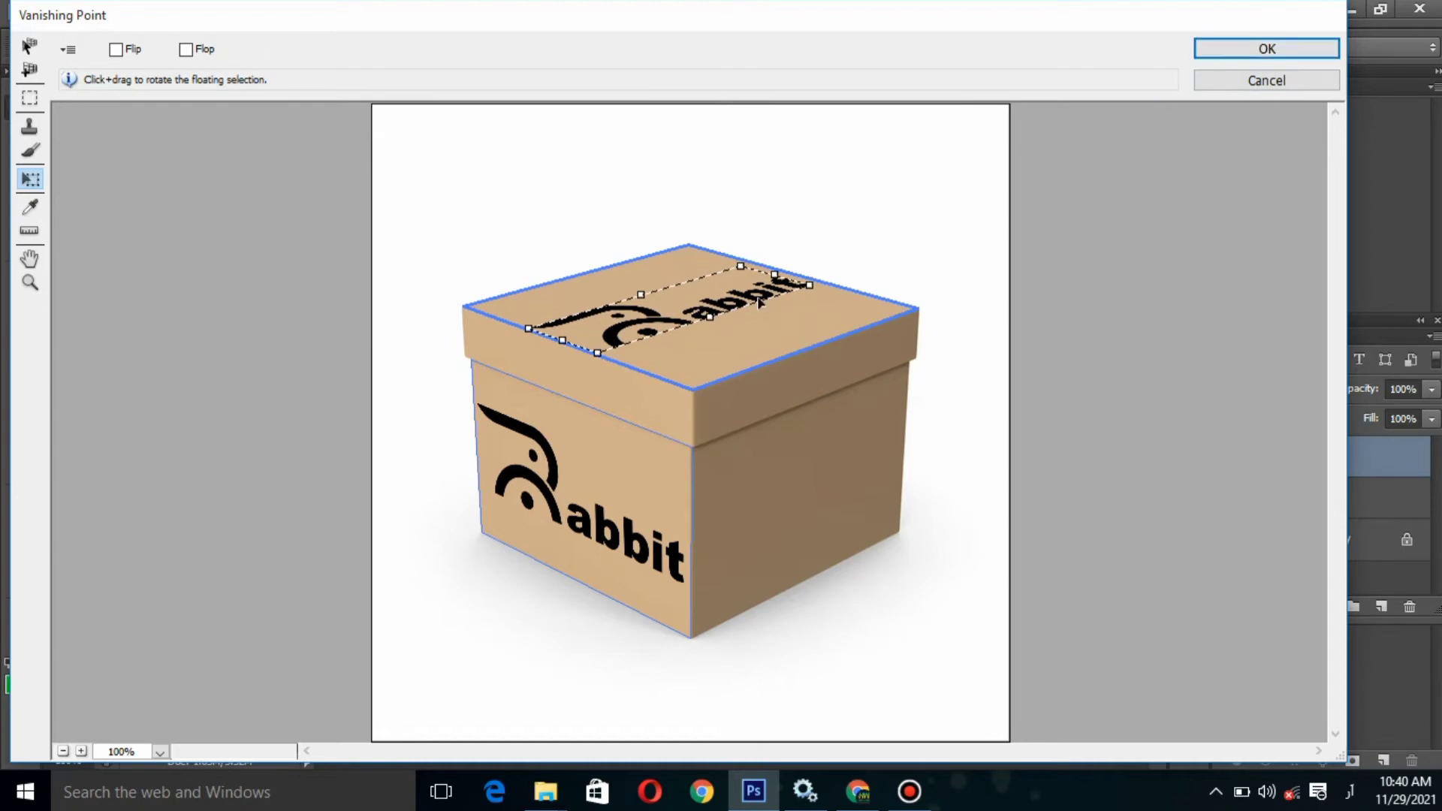
left_click_drag(747, 308, 751, 310)
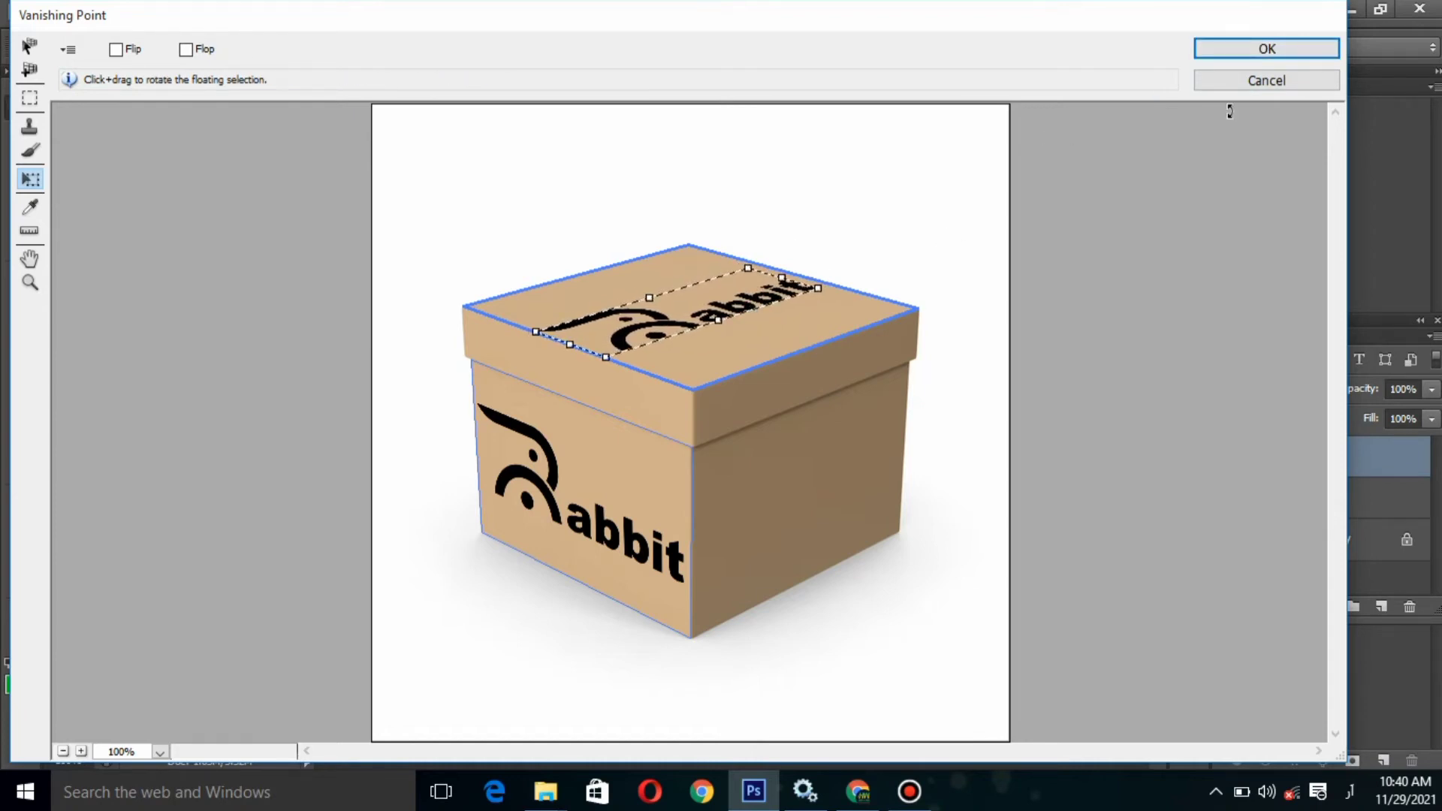
left_click(1252, 46)
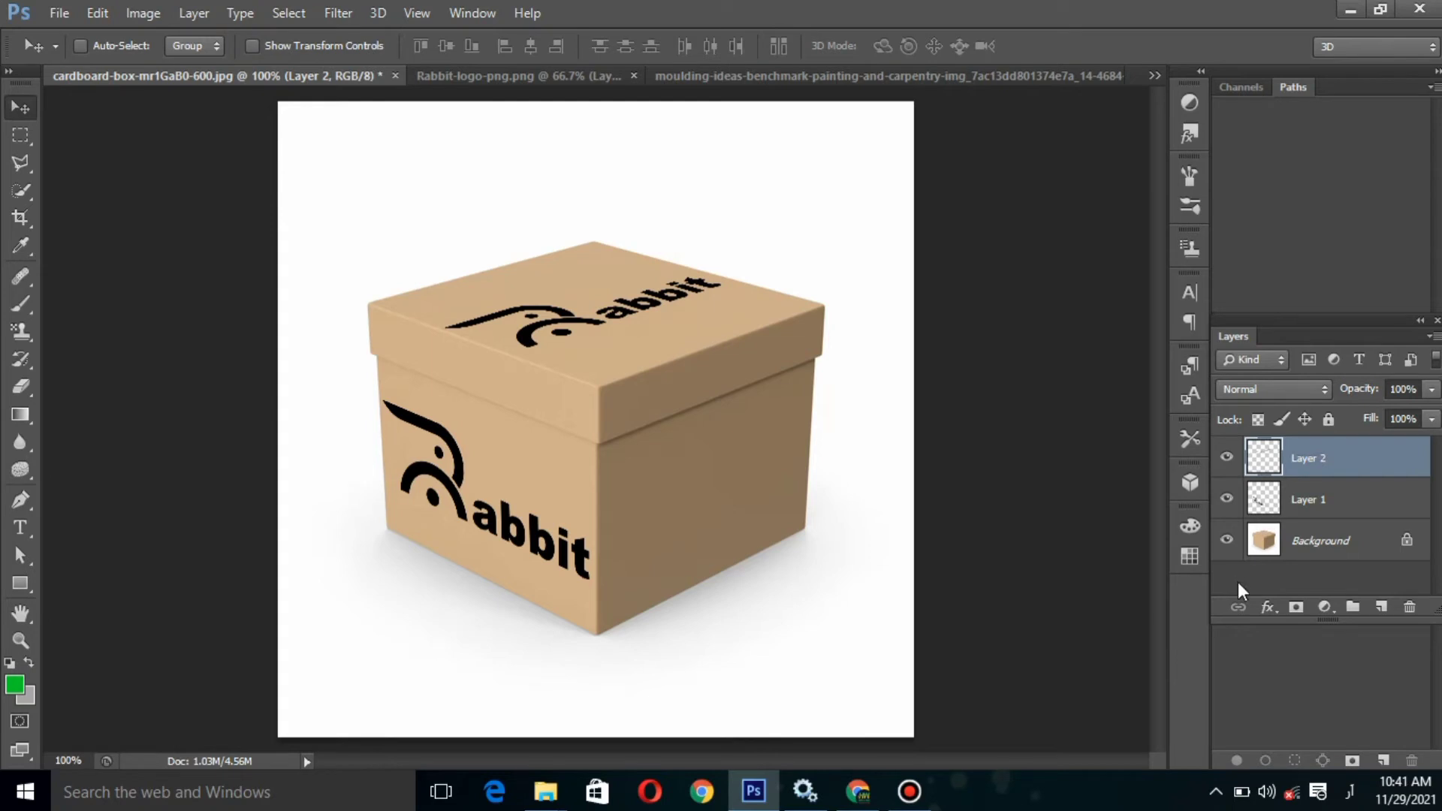
Switch to the moulding-ideas document and toggle the visibility of the motorcycle layer, Layer 1
left_click(973, 78)
left_click(1226, 455)
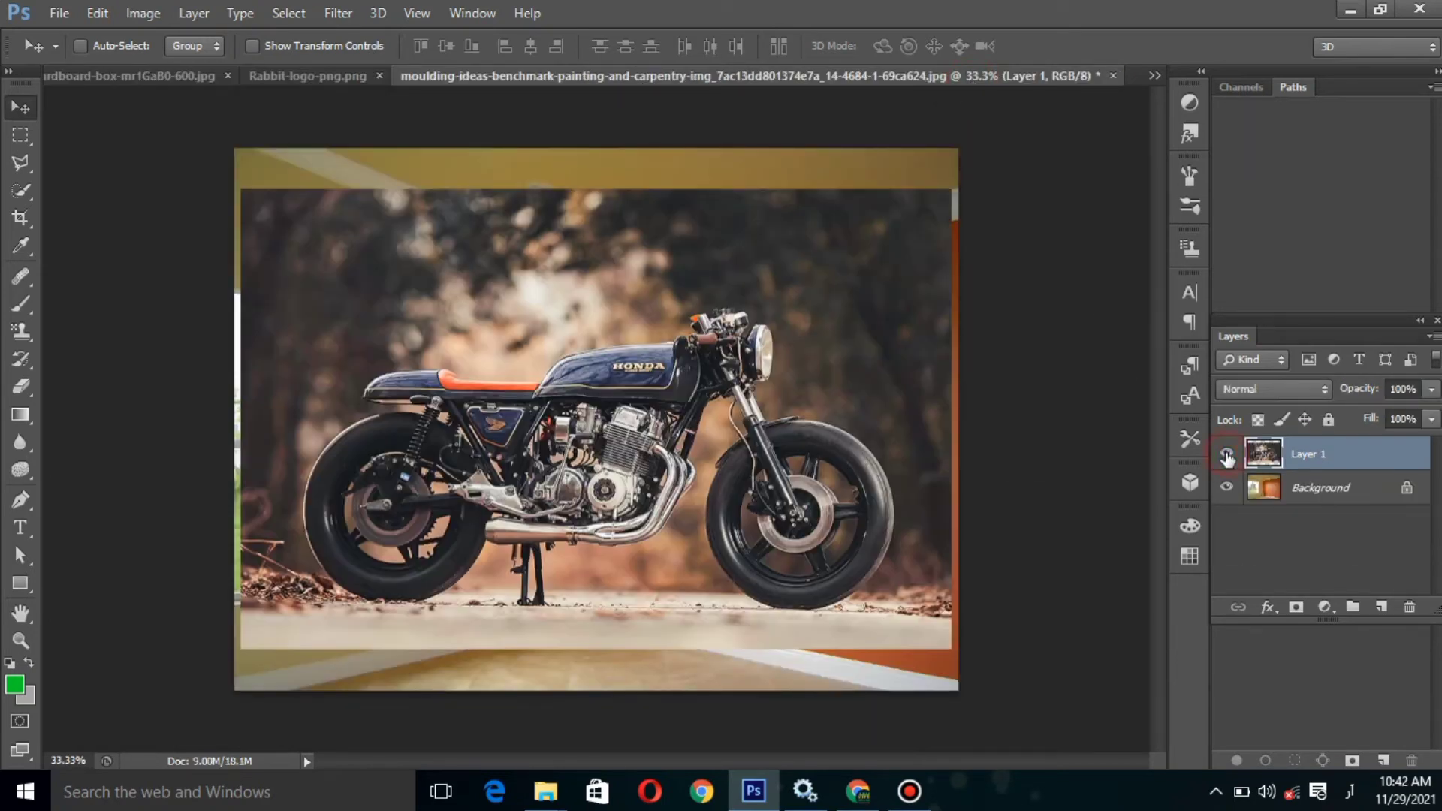
Cut the entire motorcycle image from Layer 1 to the clipboard and open the Vanishing Point filter
key("ctrl+a")
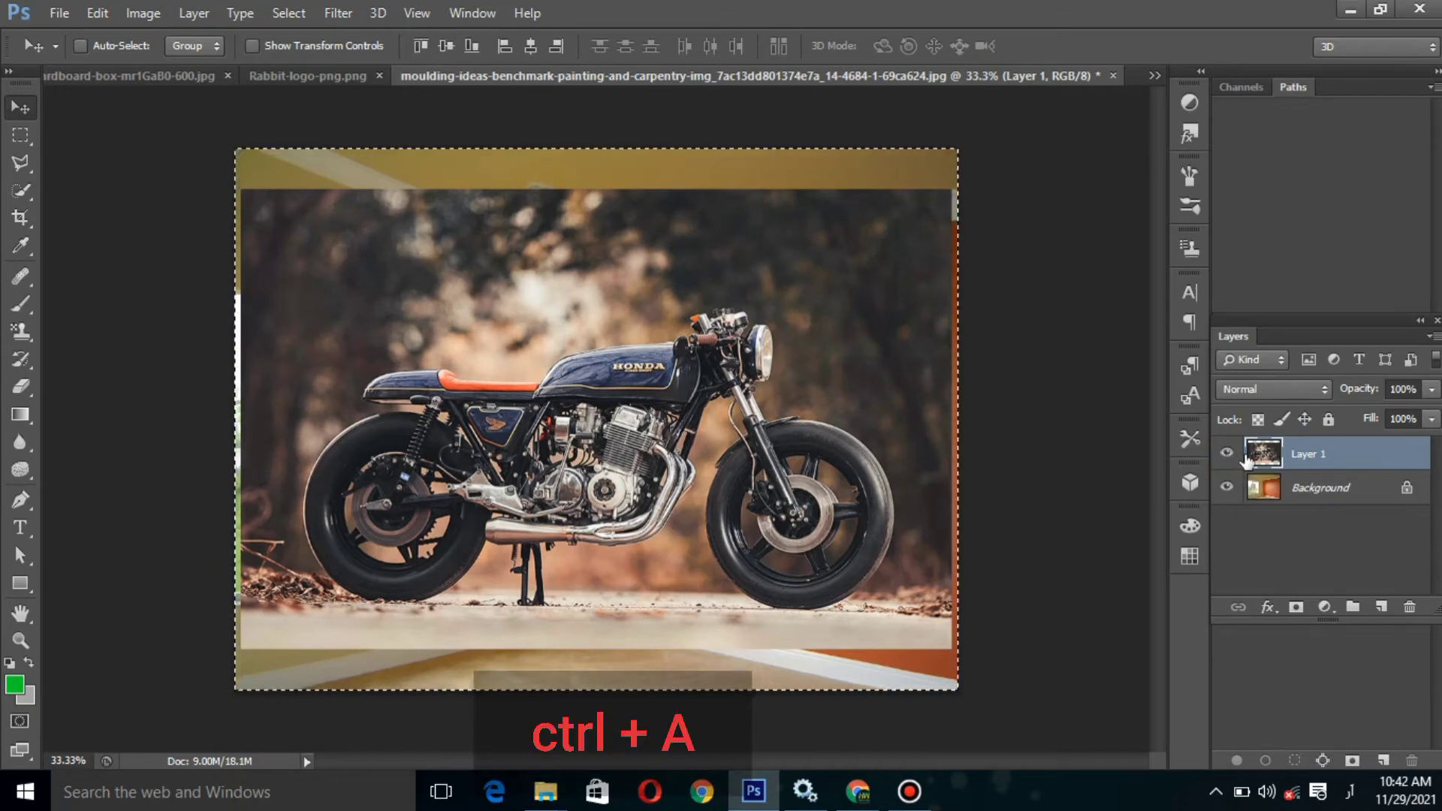
key("ctrl+x")
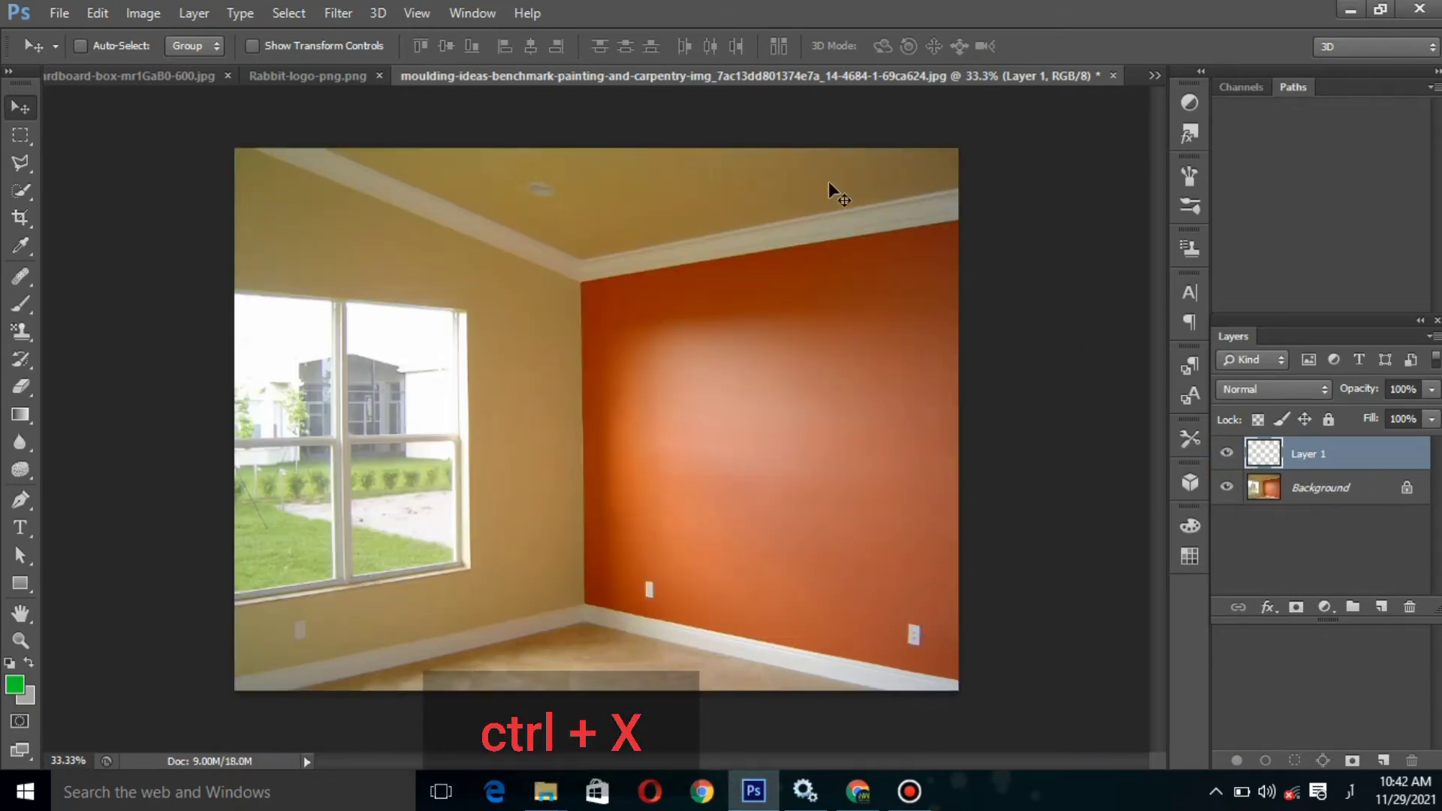
left_click(351, 13)
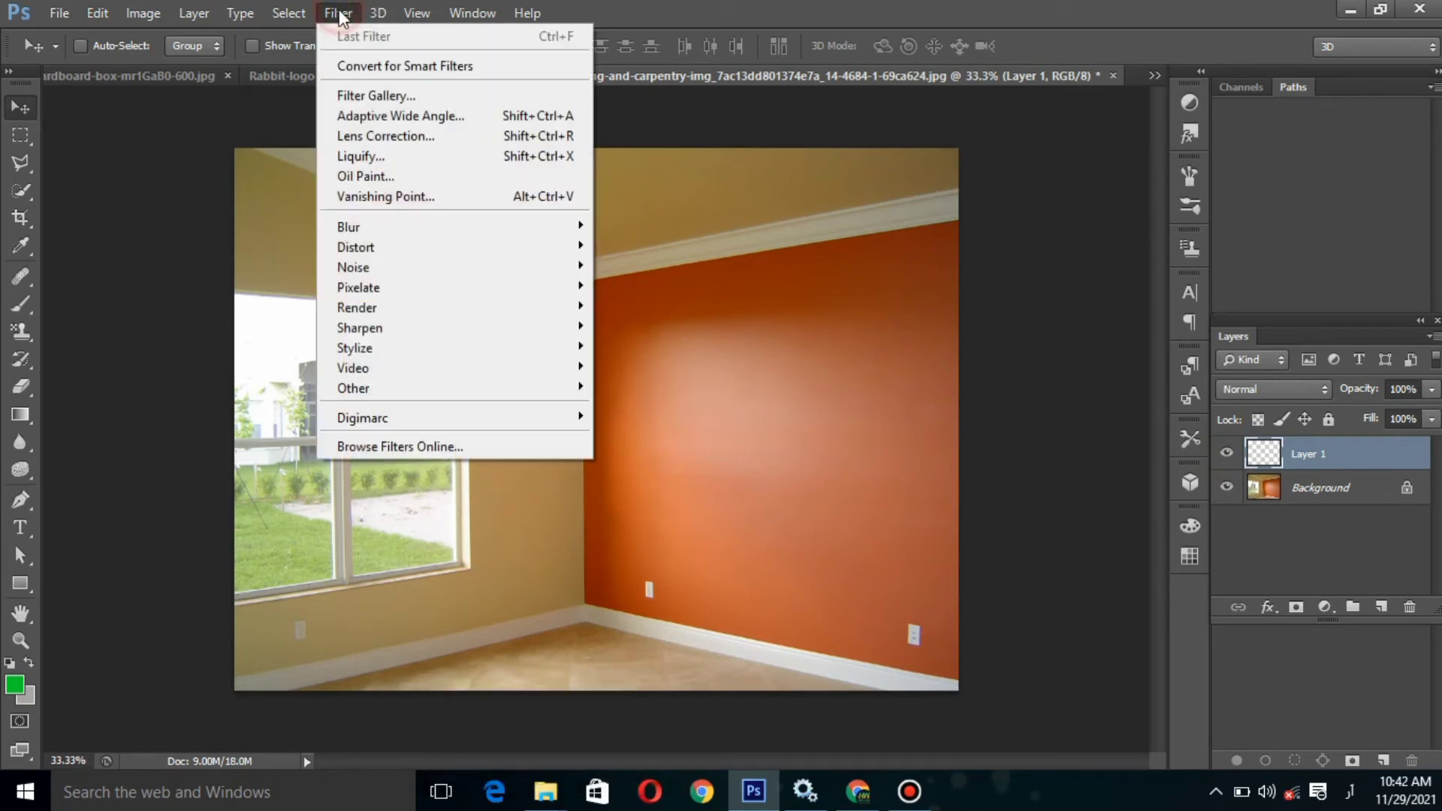
left_click(449, 201)
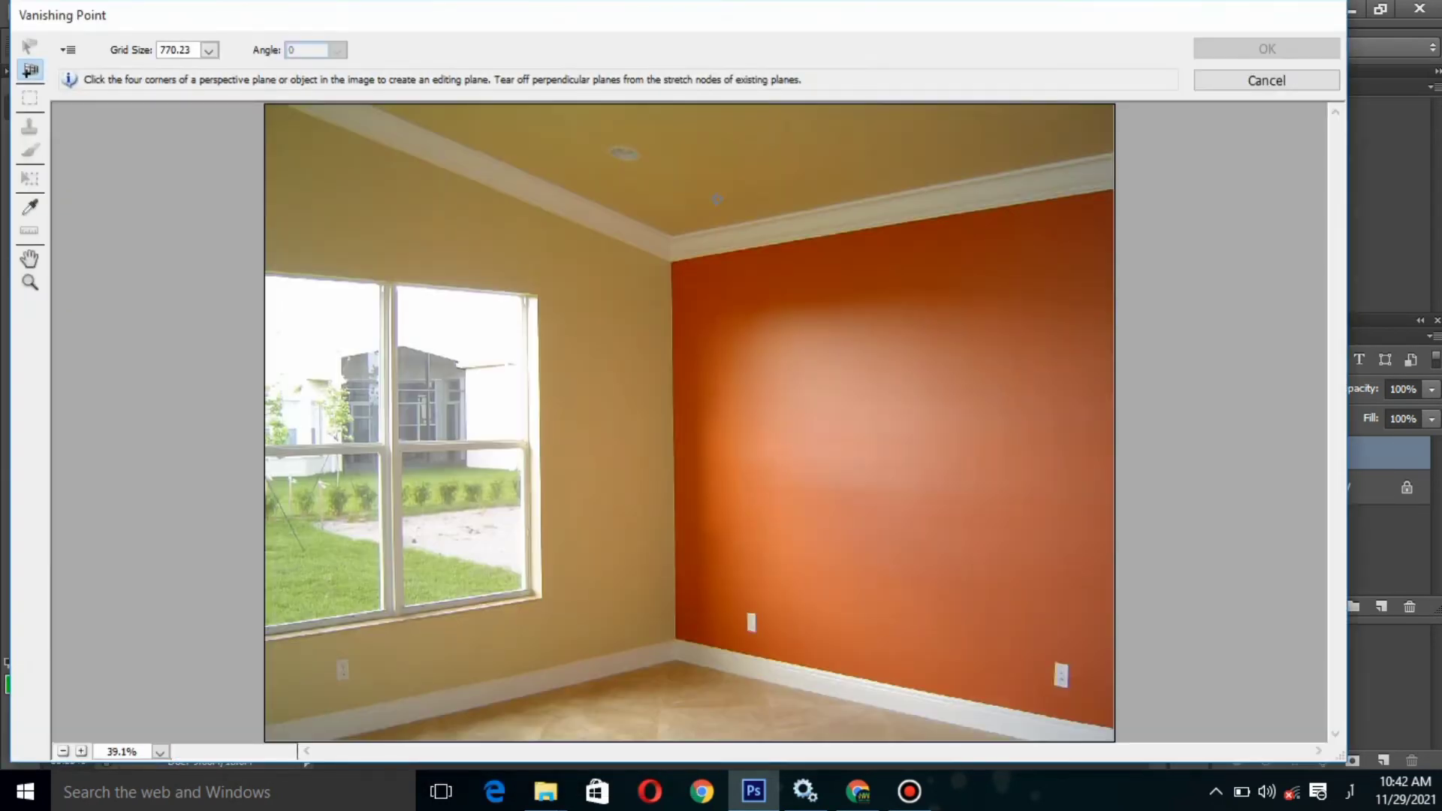
Create a perspective plane on the orange wall, using its four corners
left_click(672, 262)
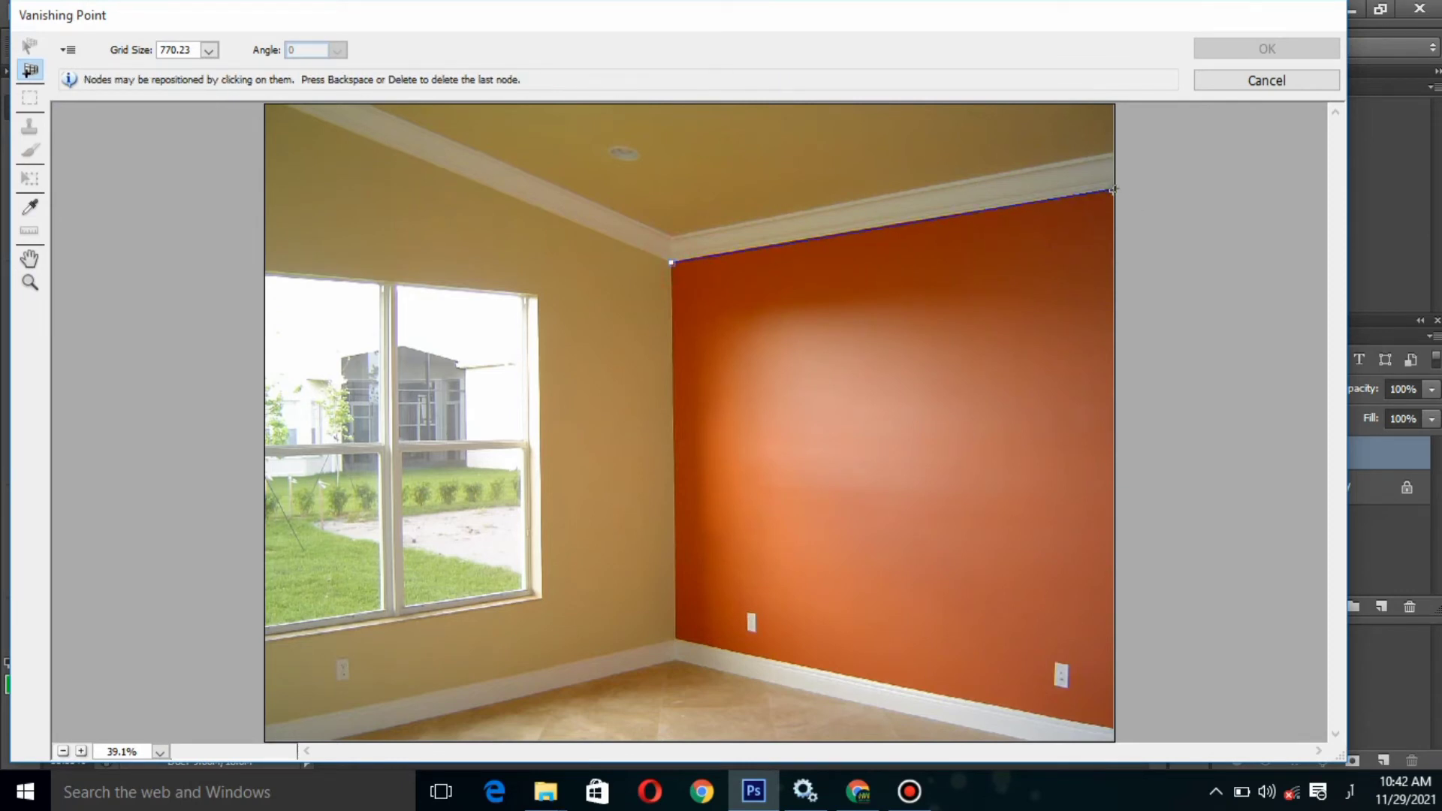
left_click(1113, 190)
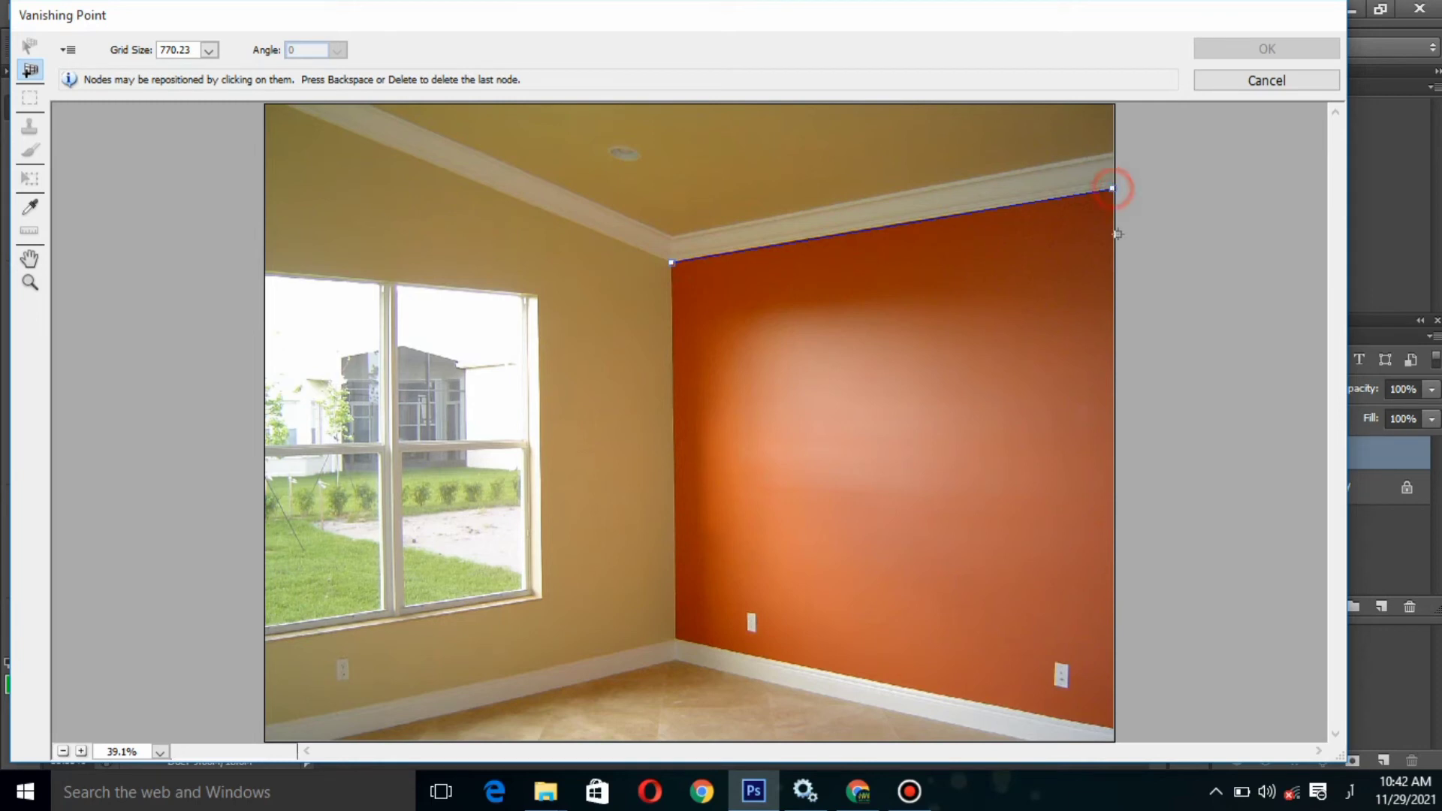
left_click(1113, 728)
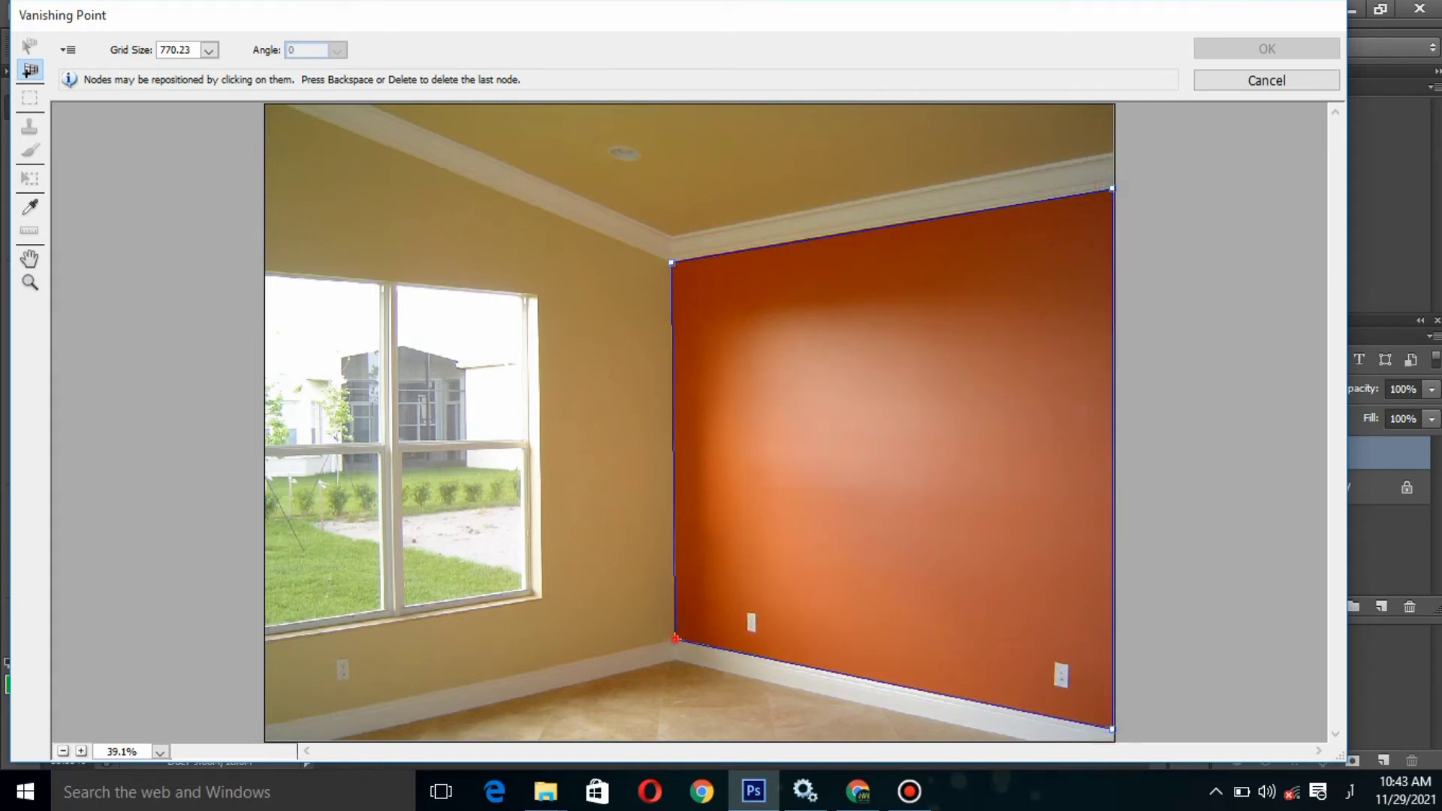
left_click(673, 639)
Fine-tune the four corner nodes of the perspective plane to match the orange wall's corners
key("ctrl+plus")
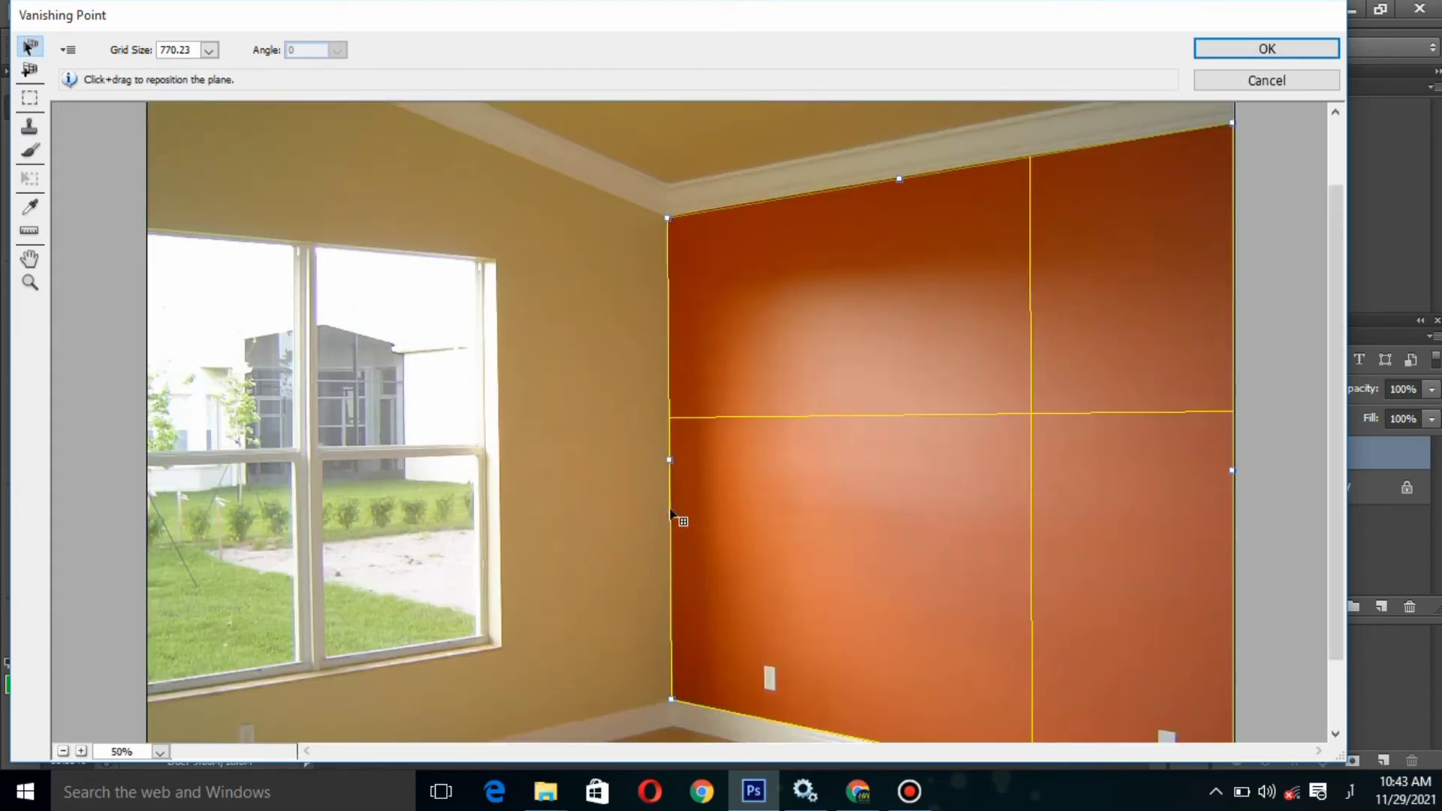
left_click_drag(667, 218, 665, 217)
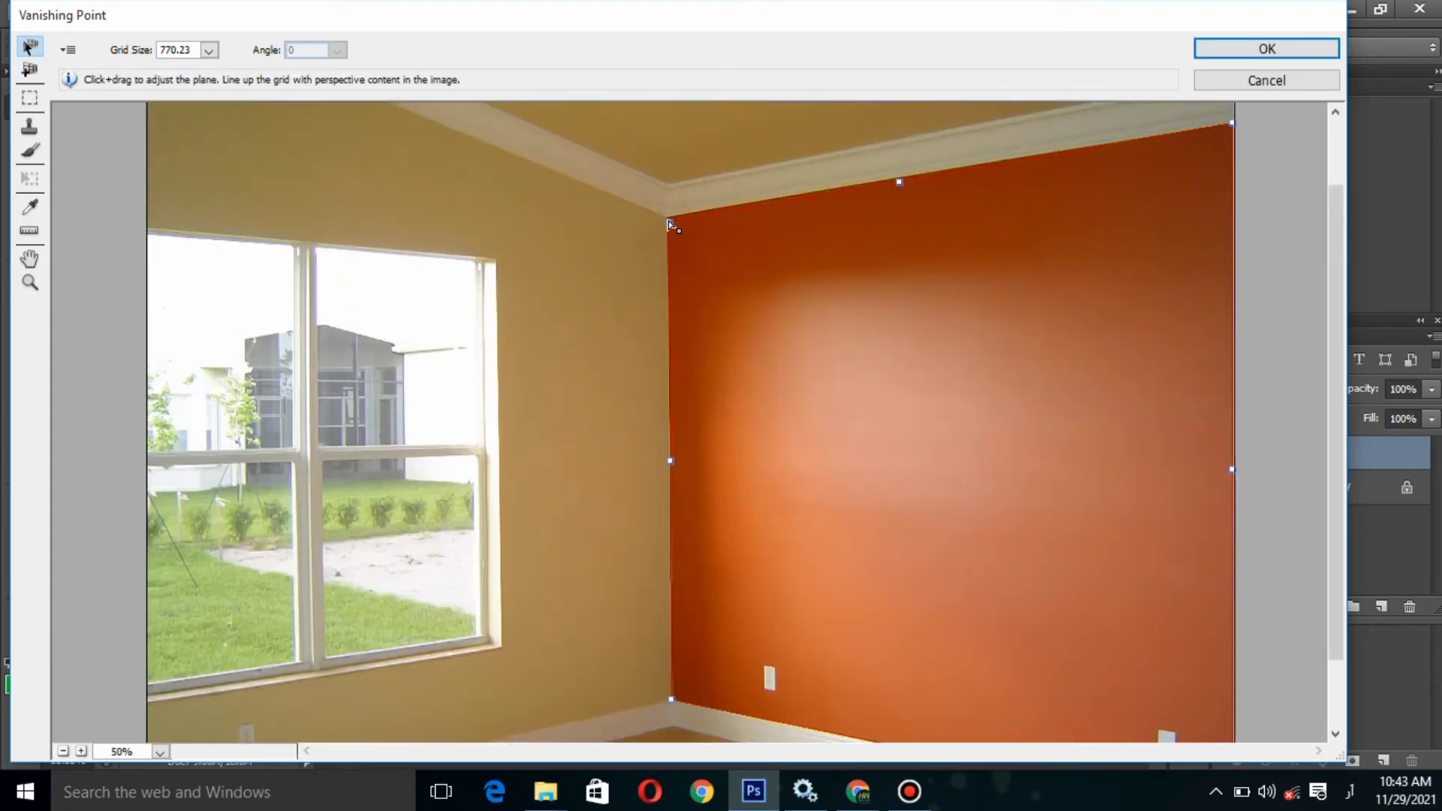
left_click_drag(1232, 122, 1233, 126)
left_click_drag(1336, 481, 1336, 548)
left_click_drag(1231, 728, 1233, 727)
left_click_drag(670, 612, 672, 613)
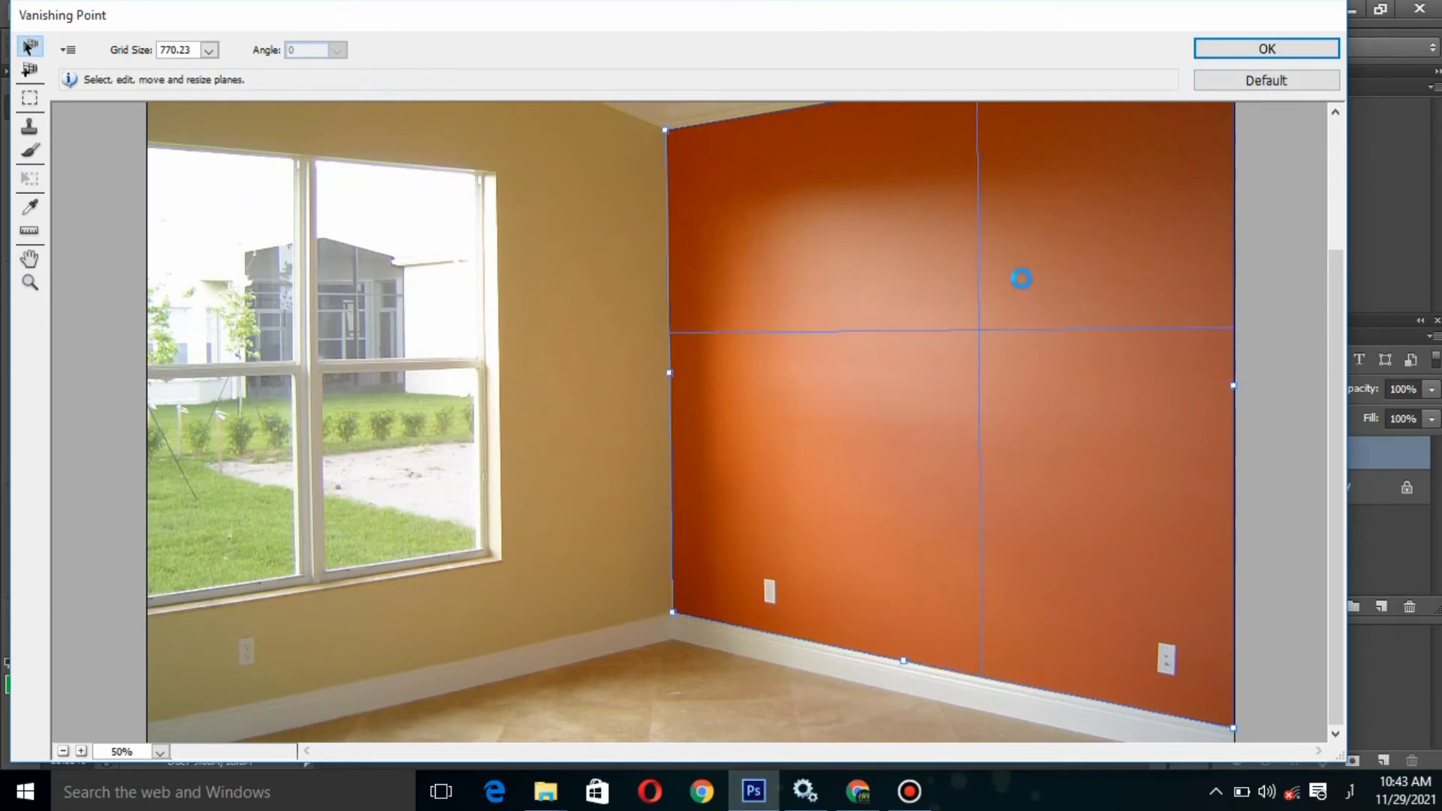
Paste the motorcycle image into the filter, scale it down and move it onto the orange wall's perspective plane
key("ctrl+v")
scroll(1023, 284, "down", 1)
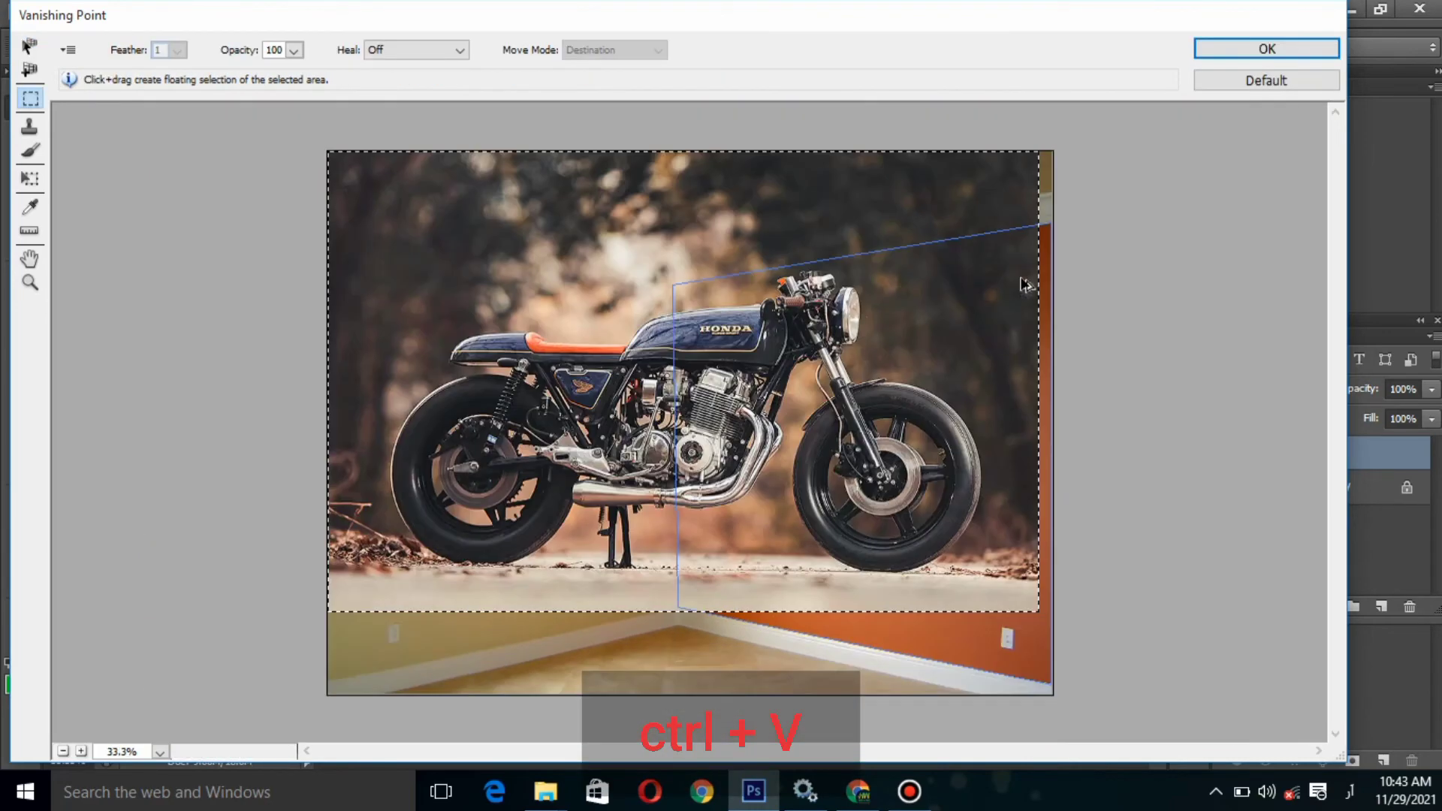
key("t")
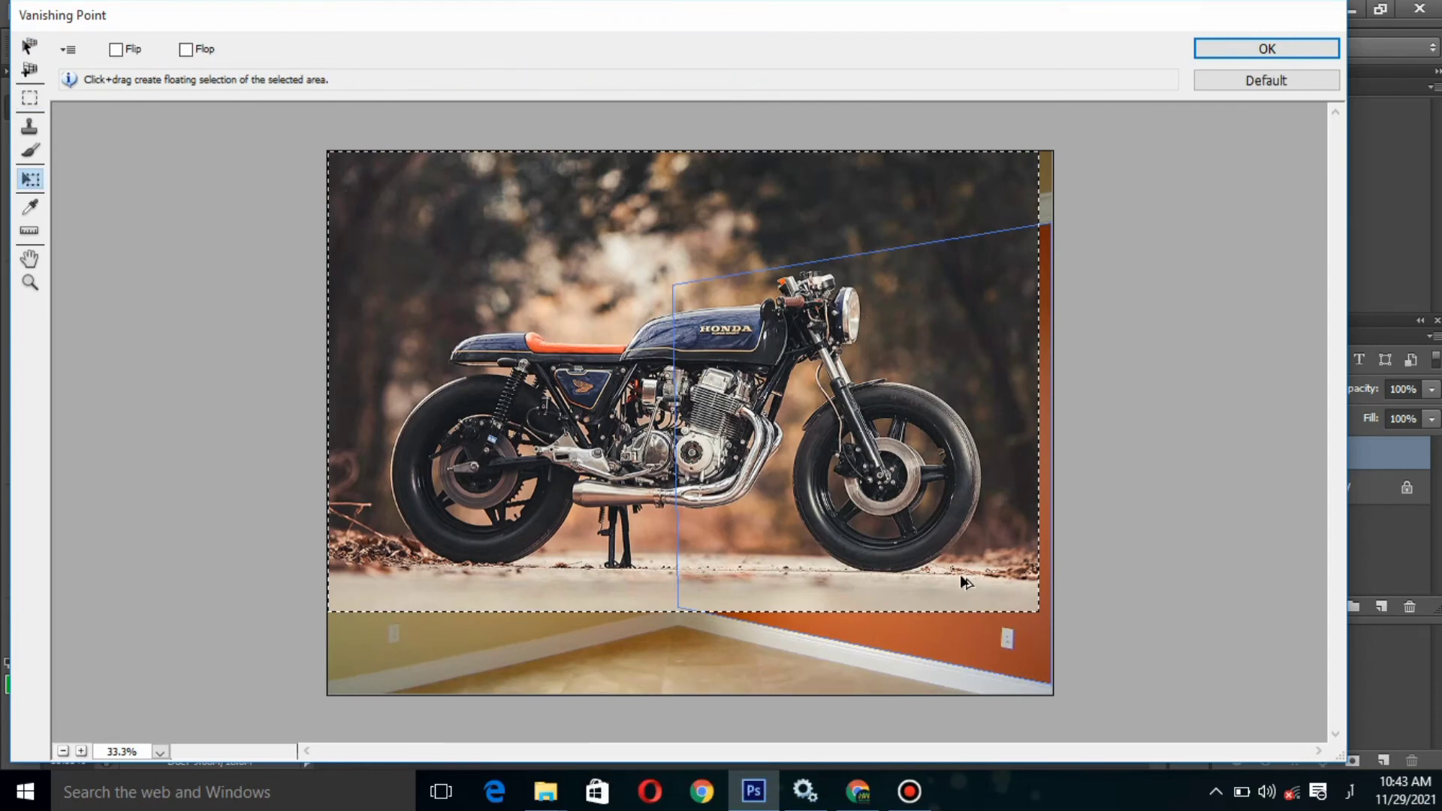
left_click_drag(1038, 610, 917, 515)
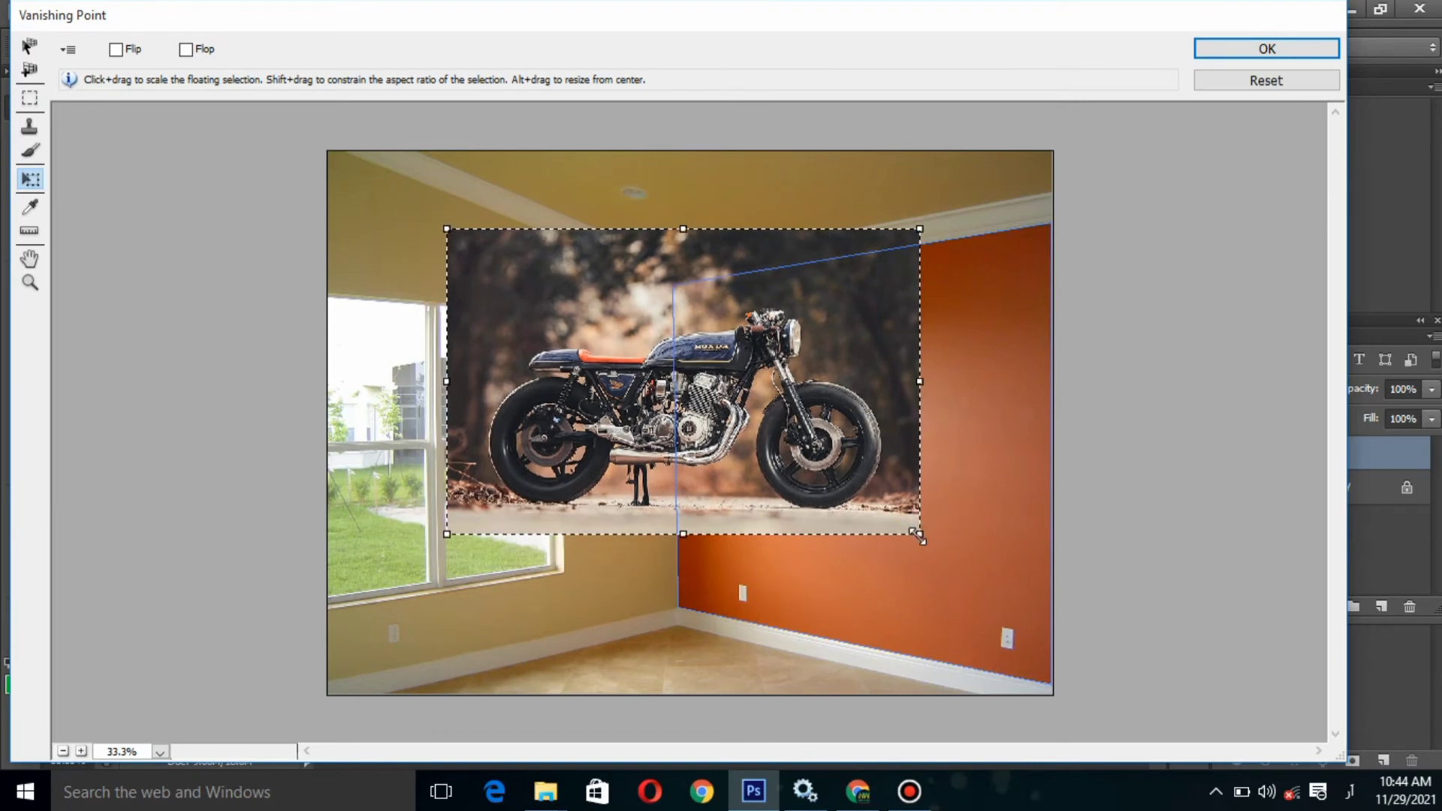
left_click_drag(713, 420, 908, 488)
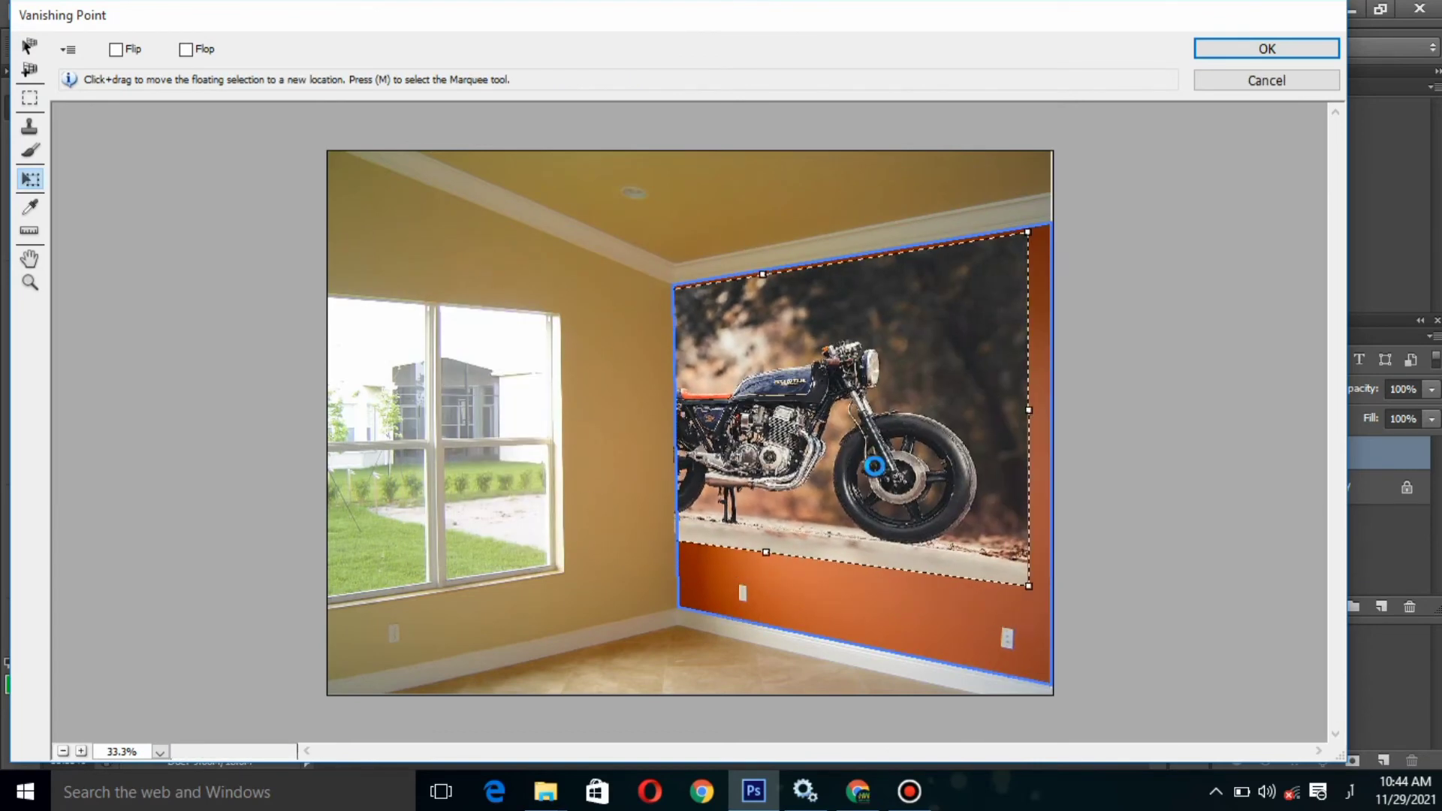
Scale the motorcycle image down further and reposition it so its left edge sits near the room corner
left_click_drag(1033, 591, 978, 556)
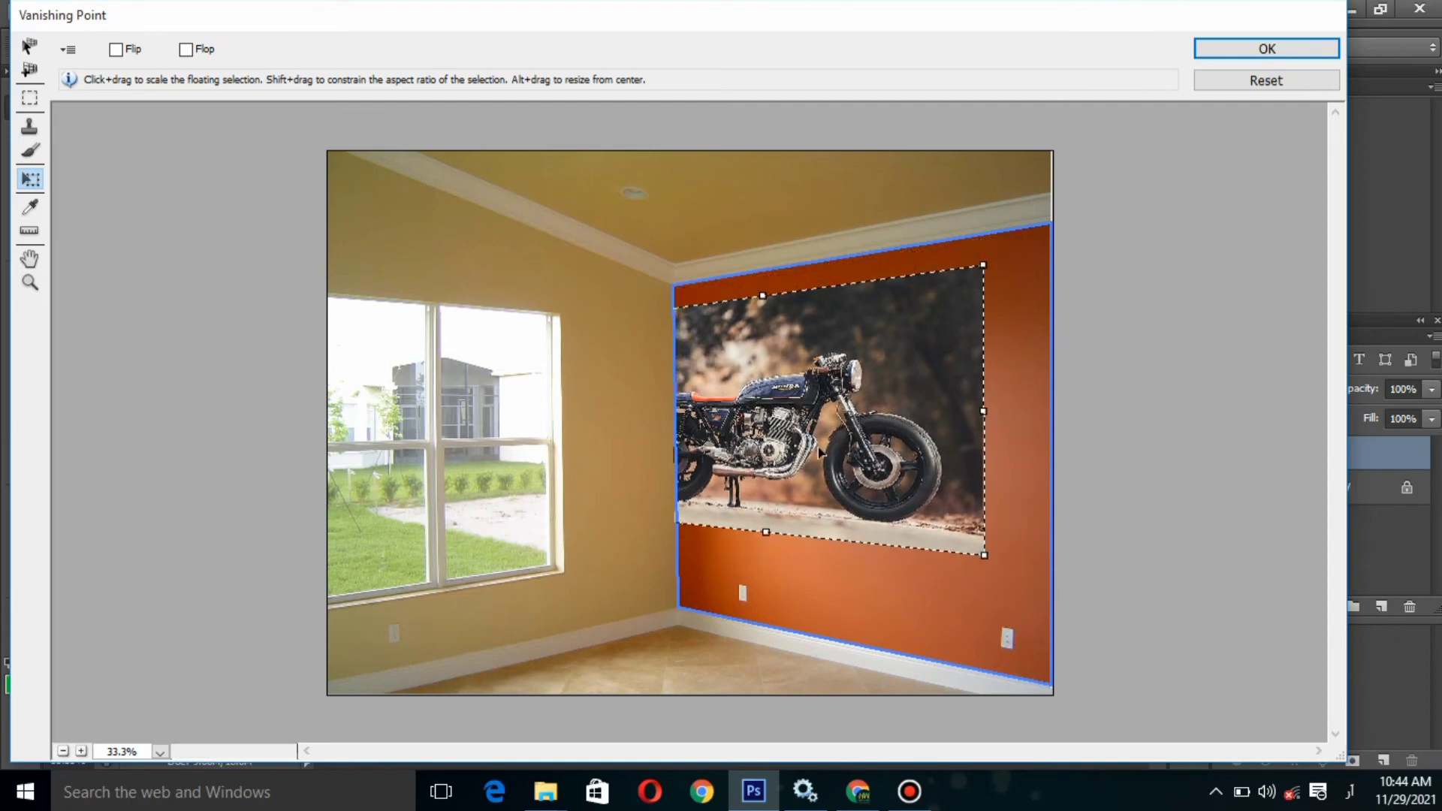
left_click_drag(822, 453, 869, 457)
left_click_drag(837, 448, 824, 445)
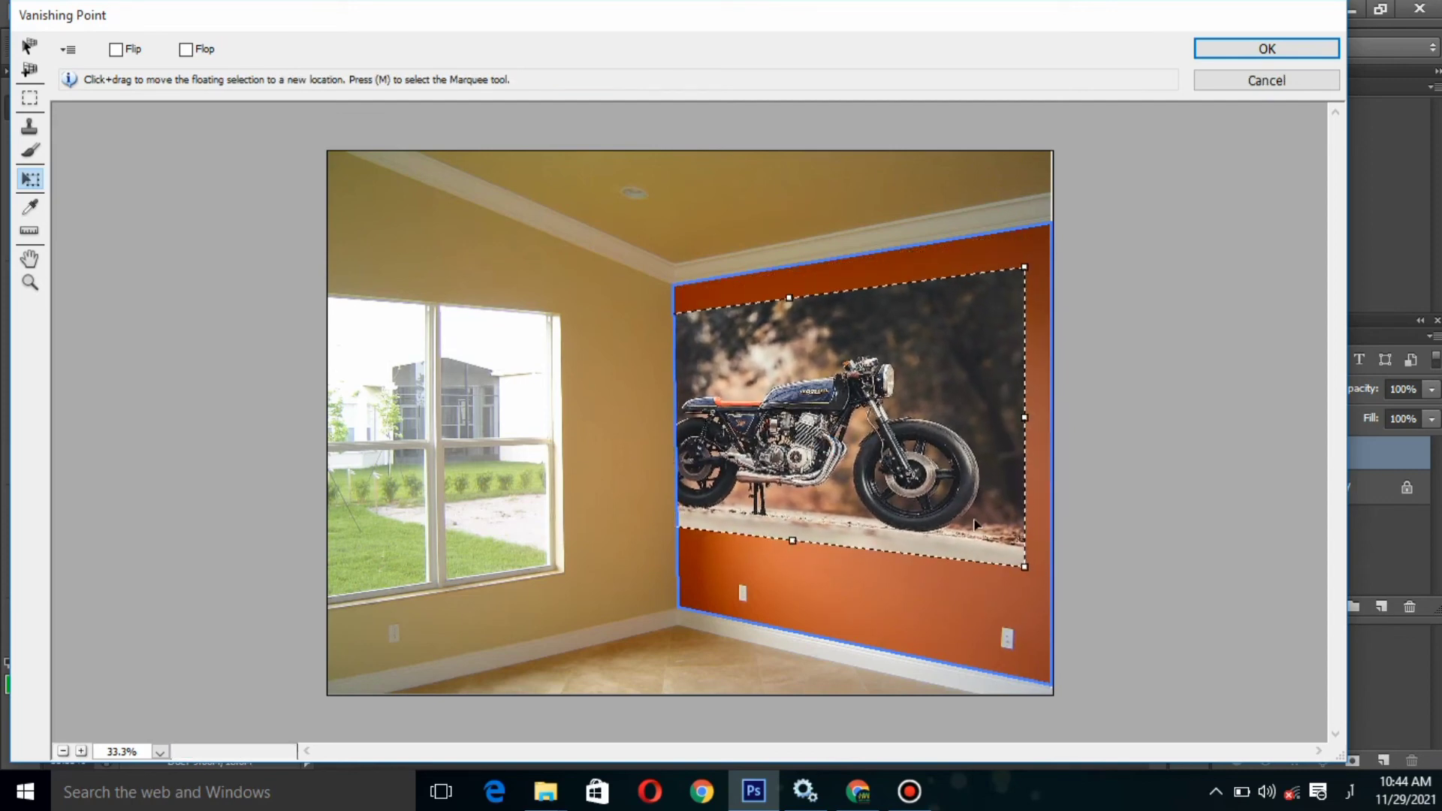
left_click_drag(1023, 418, 1006, 417)
left_click_drag(803, 418, 875, 435)
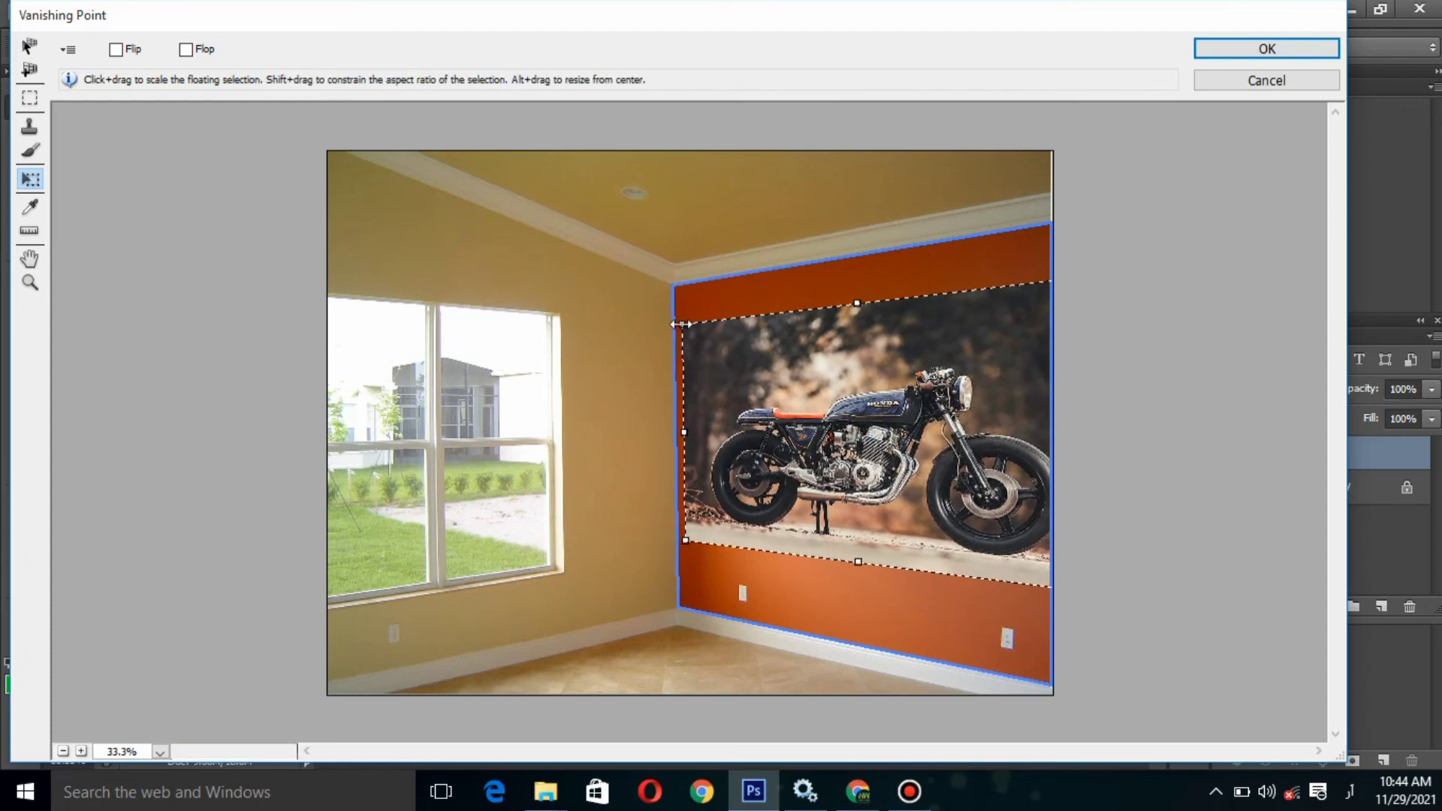
Stretch the motorcycle image to cover the whole orange wall, shift it slightly towards the room corner and apply the filter
left_click_drag(680, 324, 671, 283)
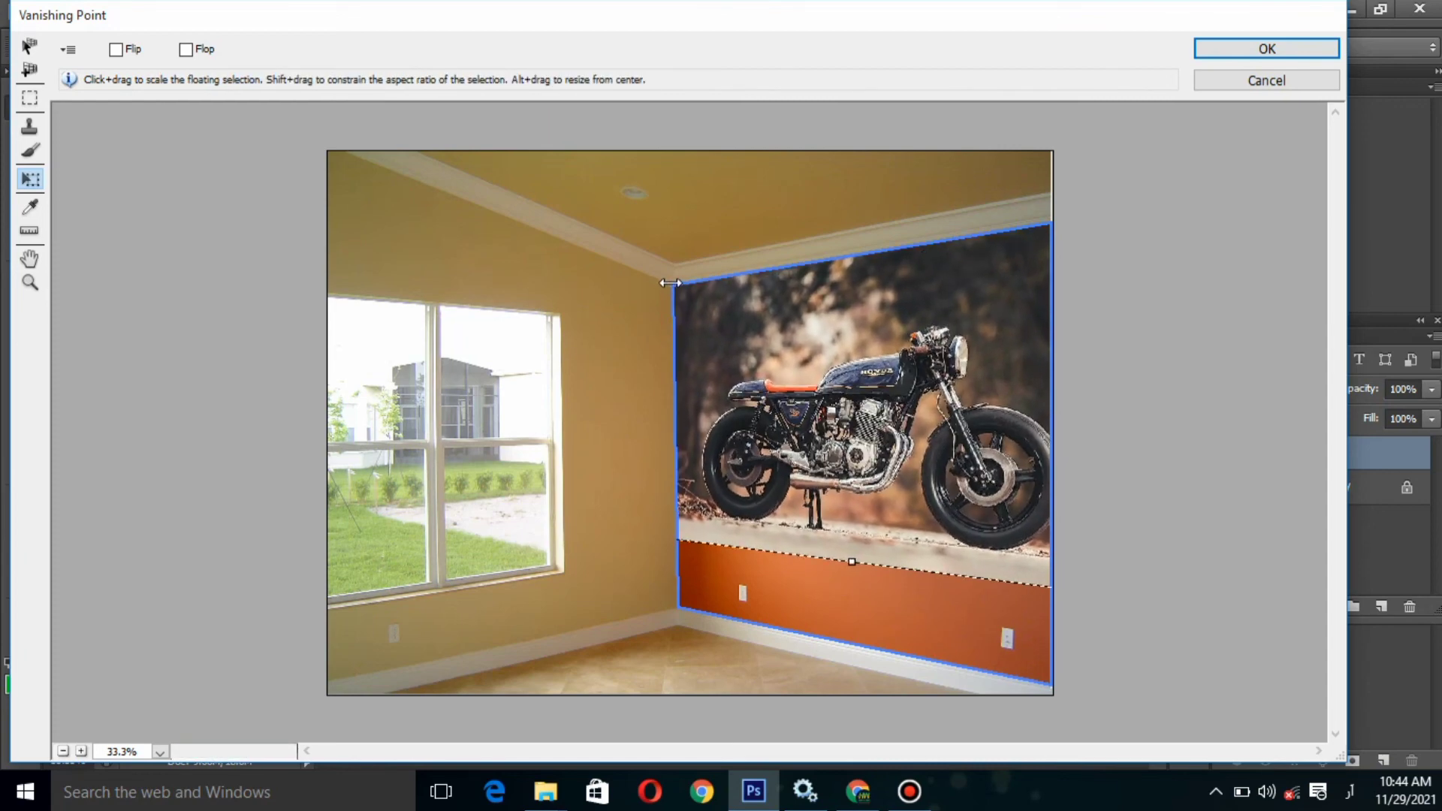
left_click_drag(852, 562, 829, 641)
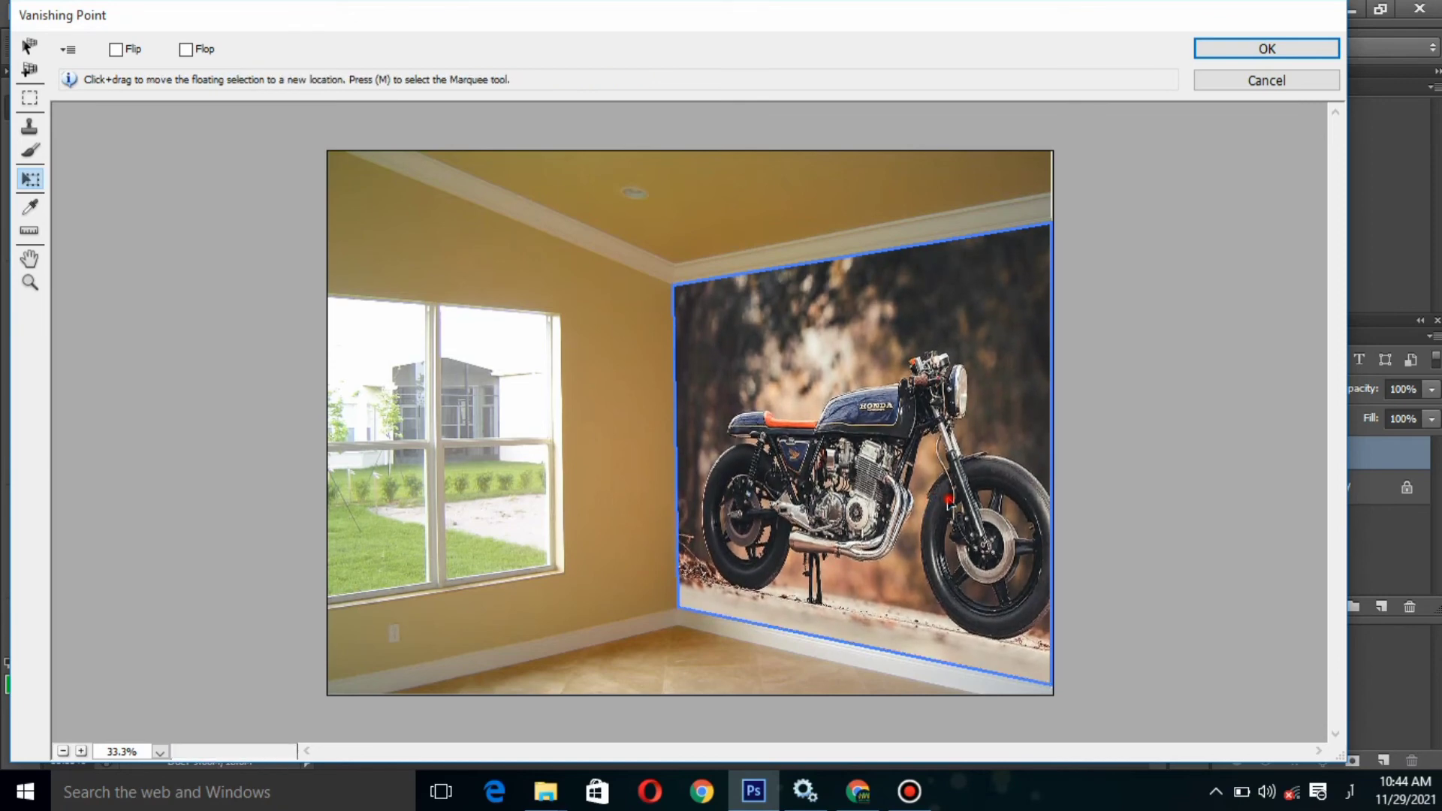
left_click_drag(949, 499, 931, 503)
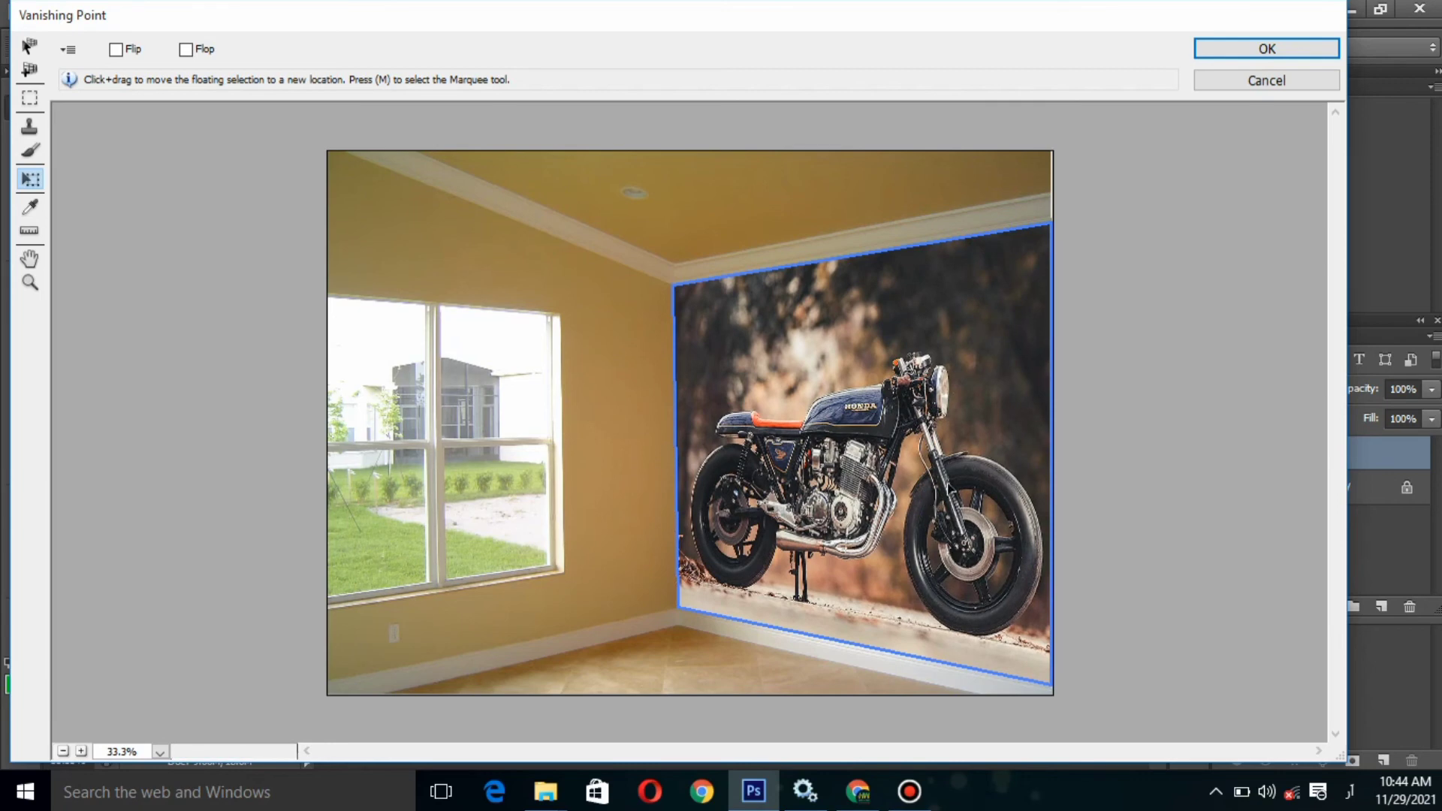
left_click(1266, 50)
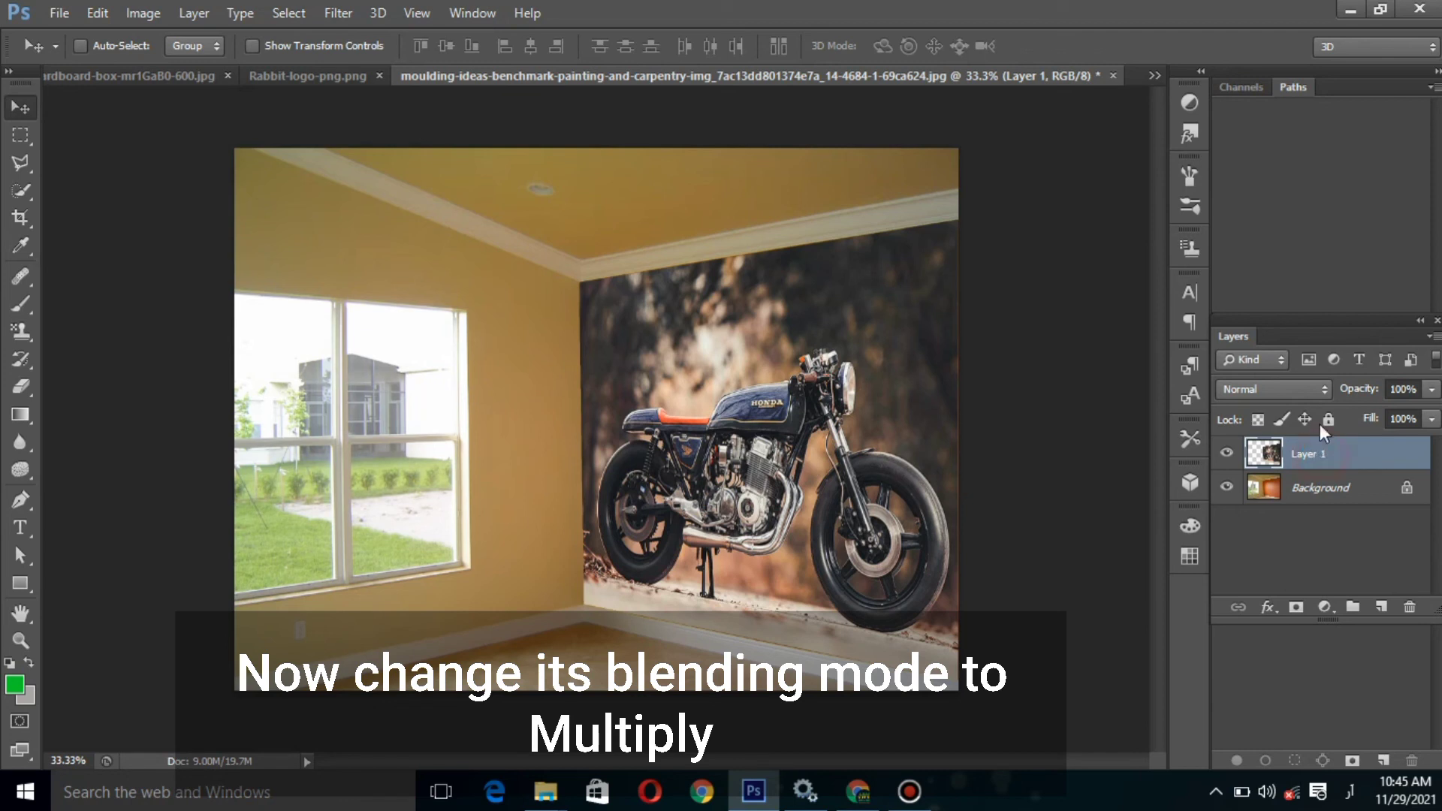
Set the blending mode of Layer 1 to Multiply
left_click(1320, 391)
left_click(1246, 82)
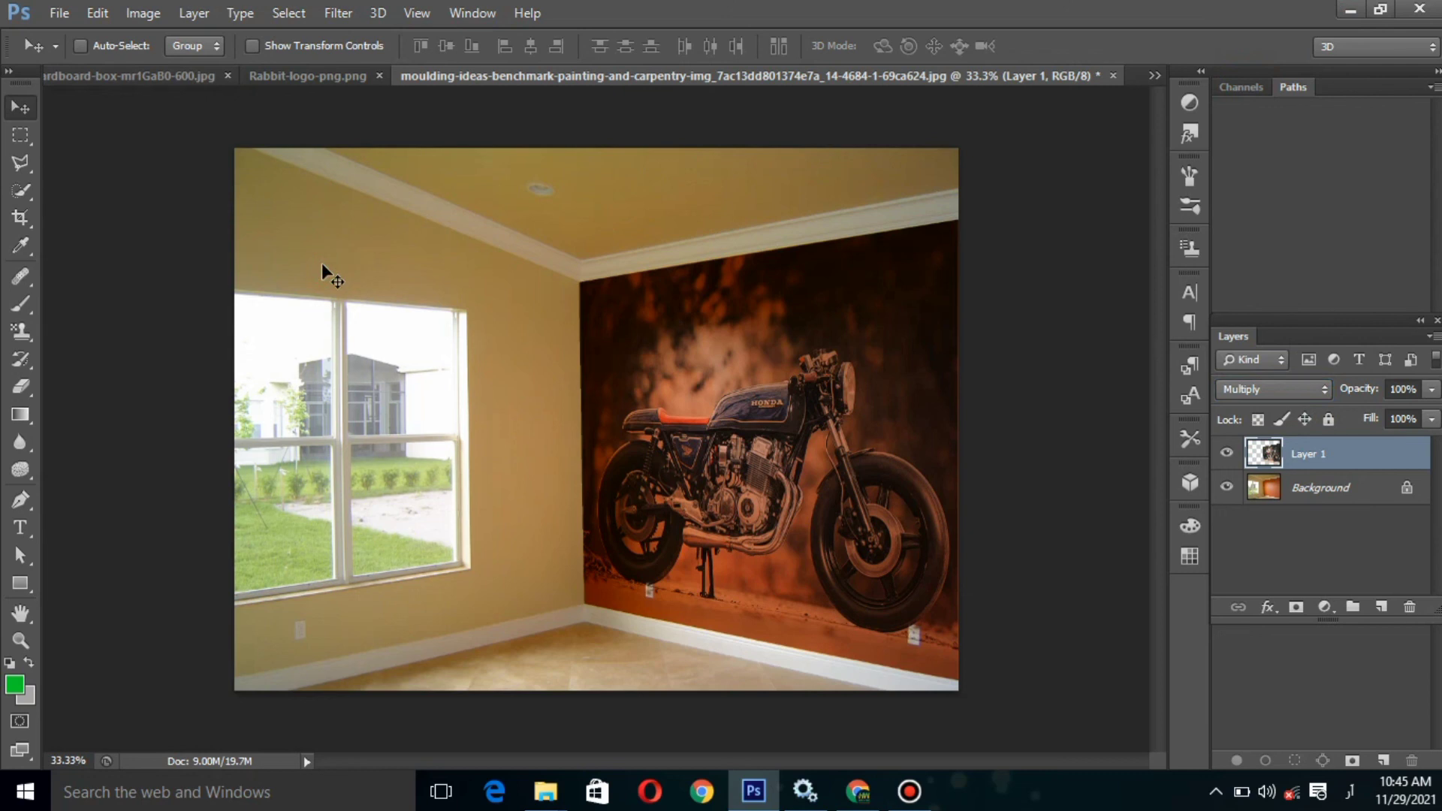
Try the Overlay, Hard Light and Screen blending modes on Layer 1, and return it to Multiply
left_click(1310, 389)
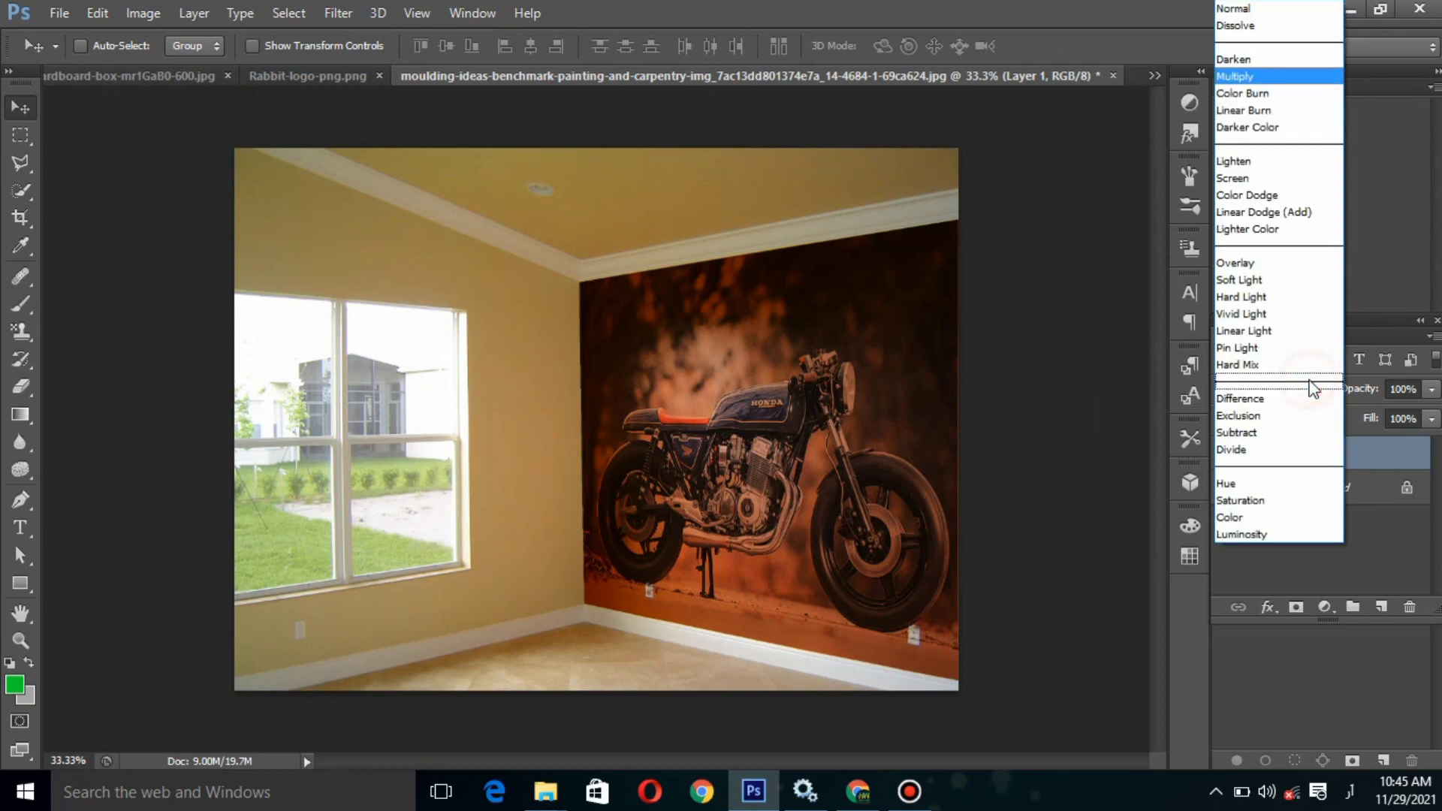
left_click(1239, 265)
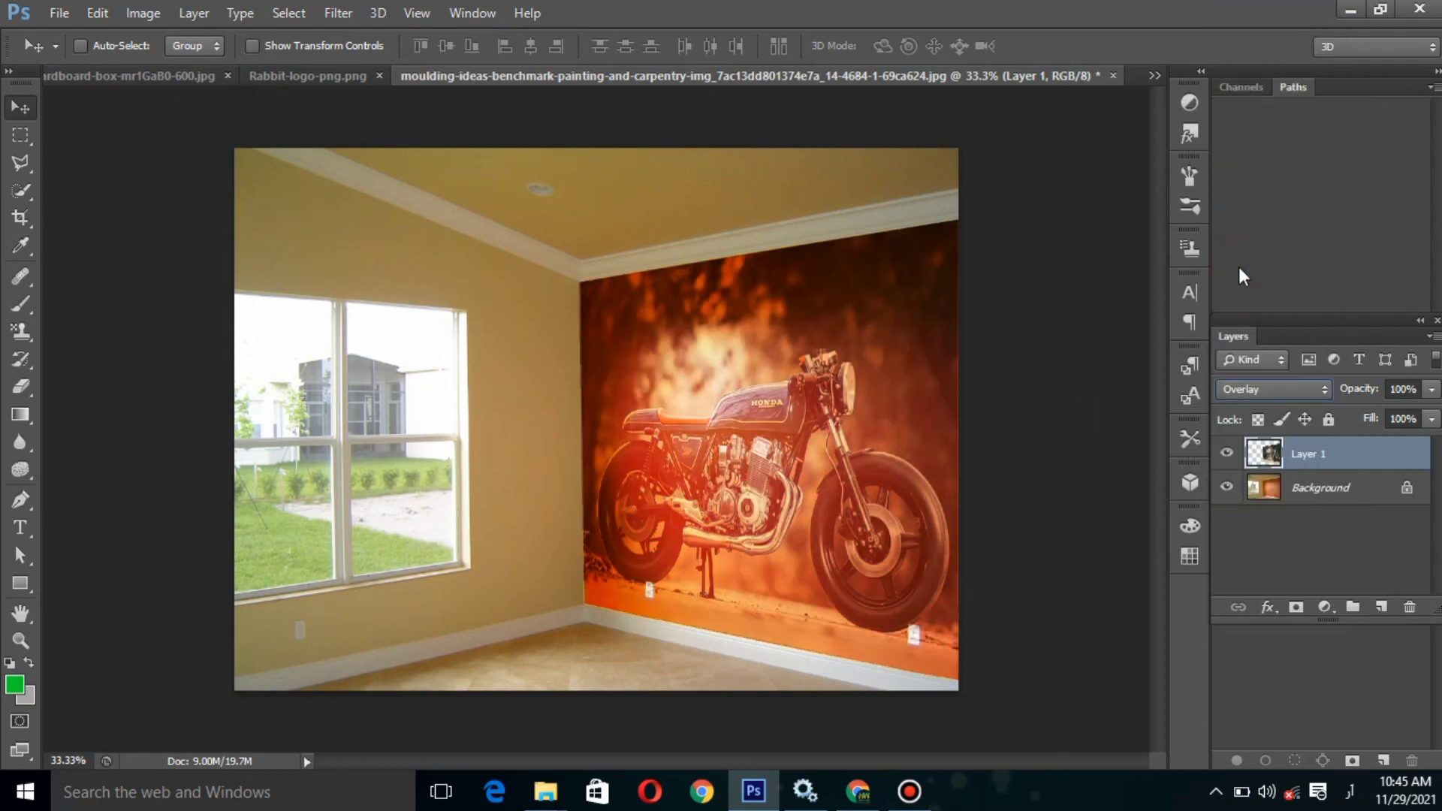
left_click(1318, 391)
left_click(1278, 308)
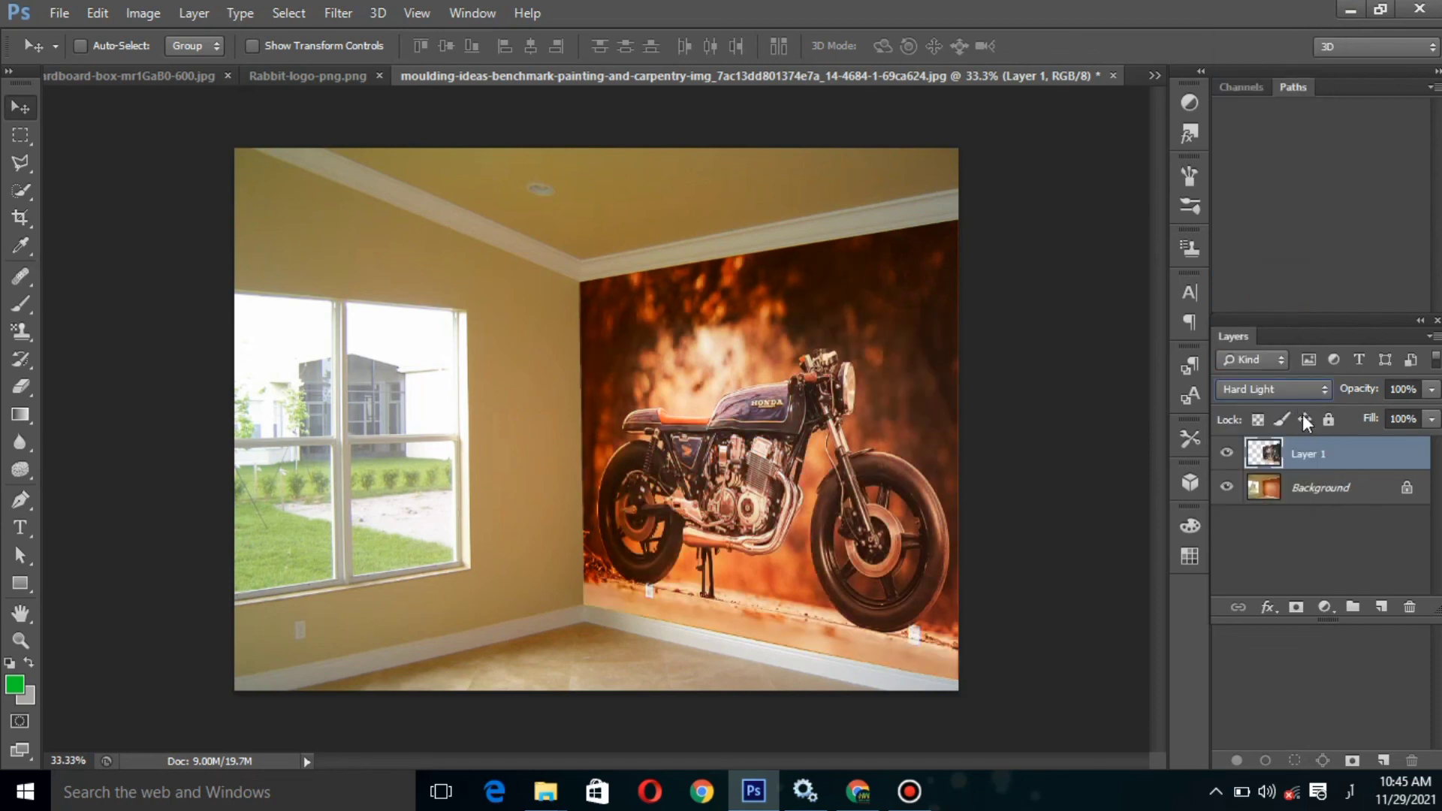
left_click(1320, 390)
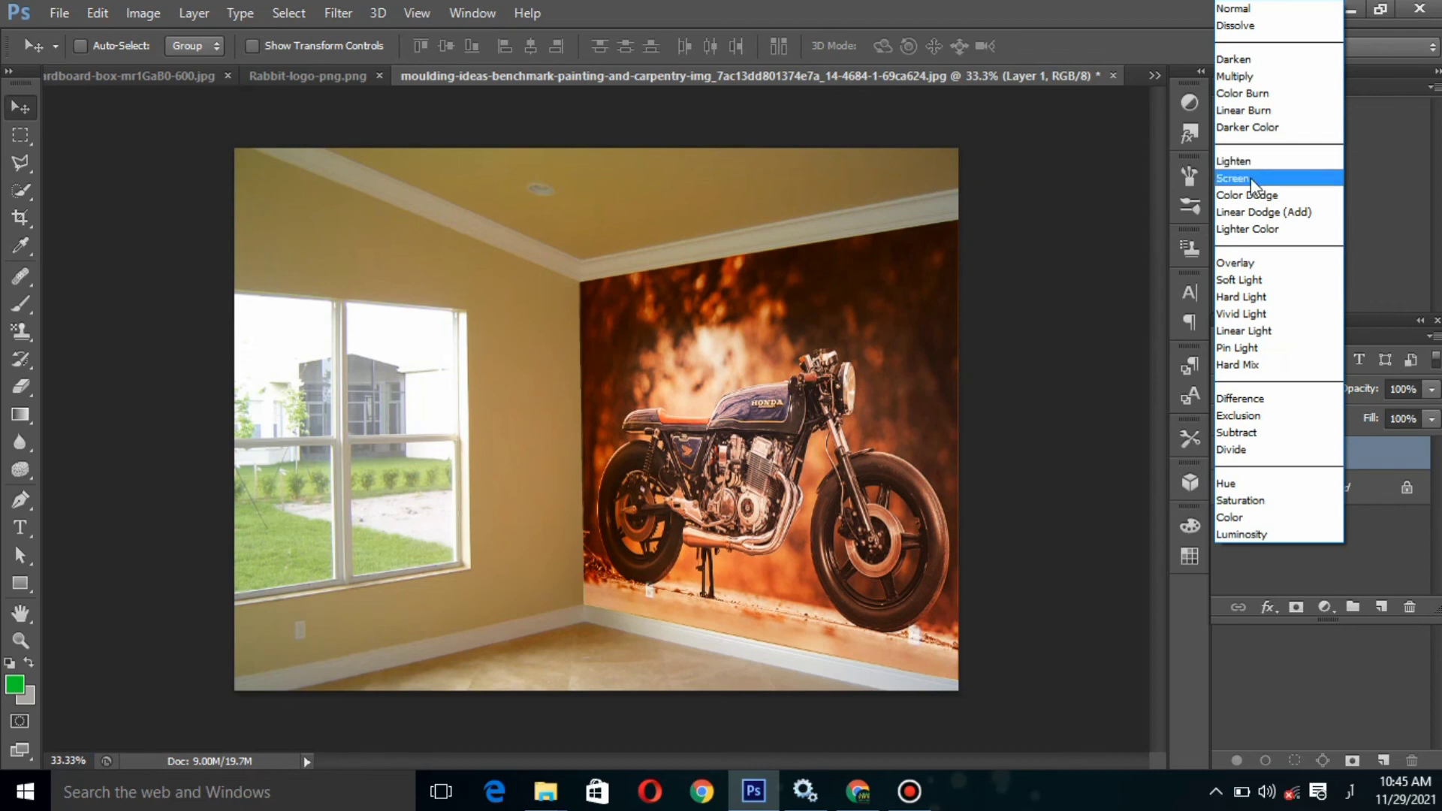
left_click(1251, 180)
left_click(1322, 392)
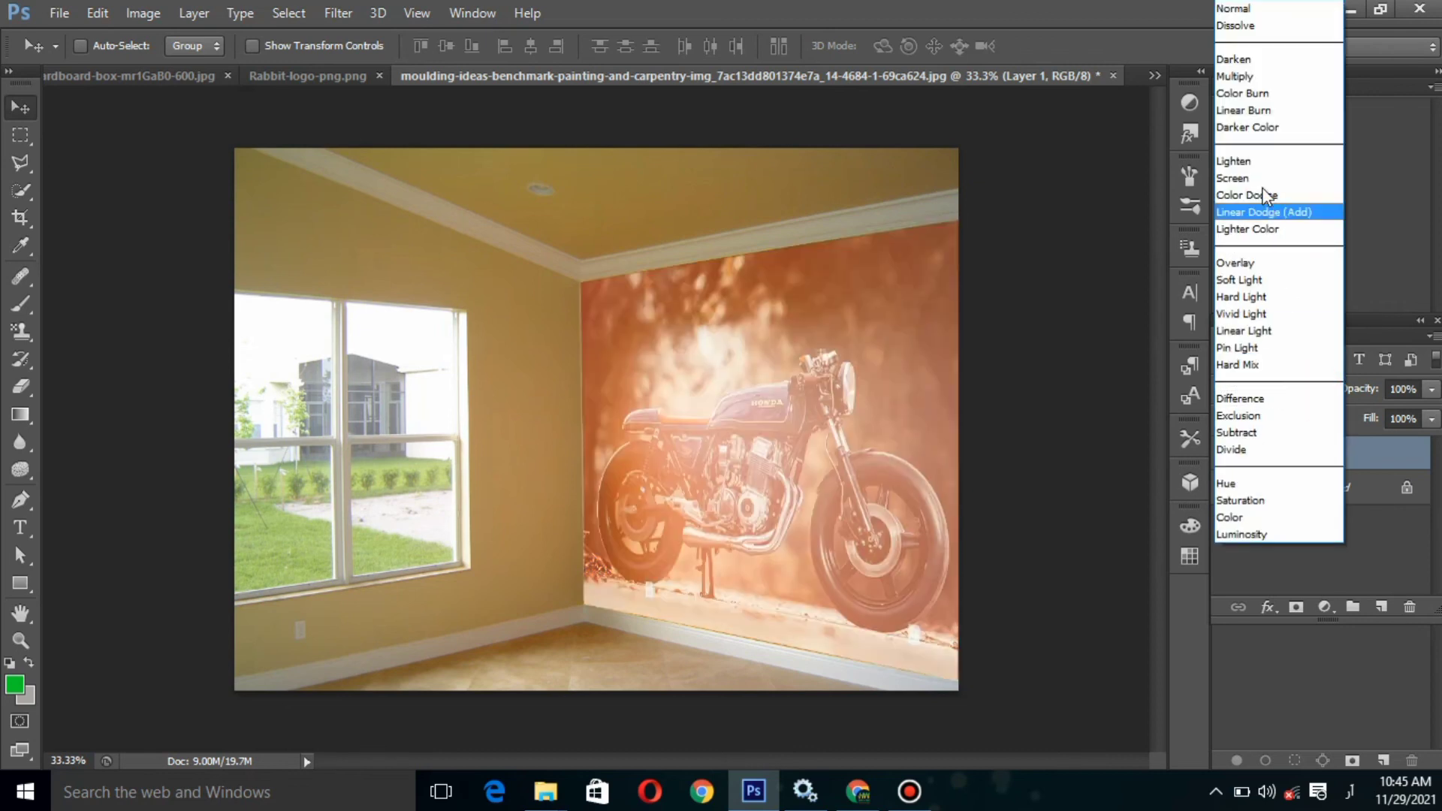
left_click(1233, 77)
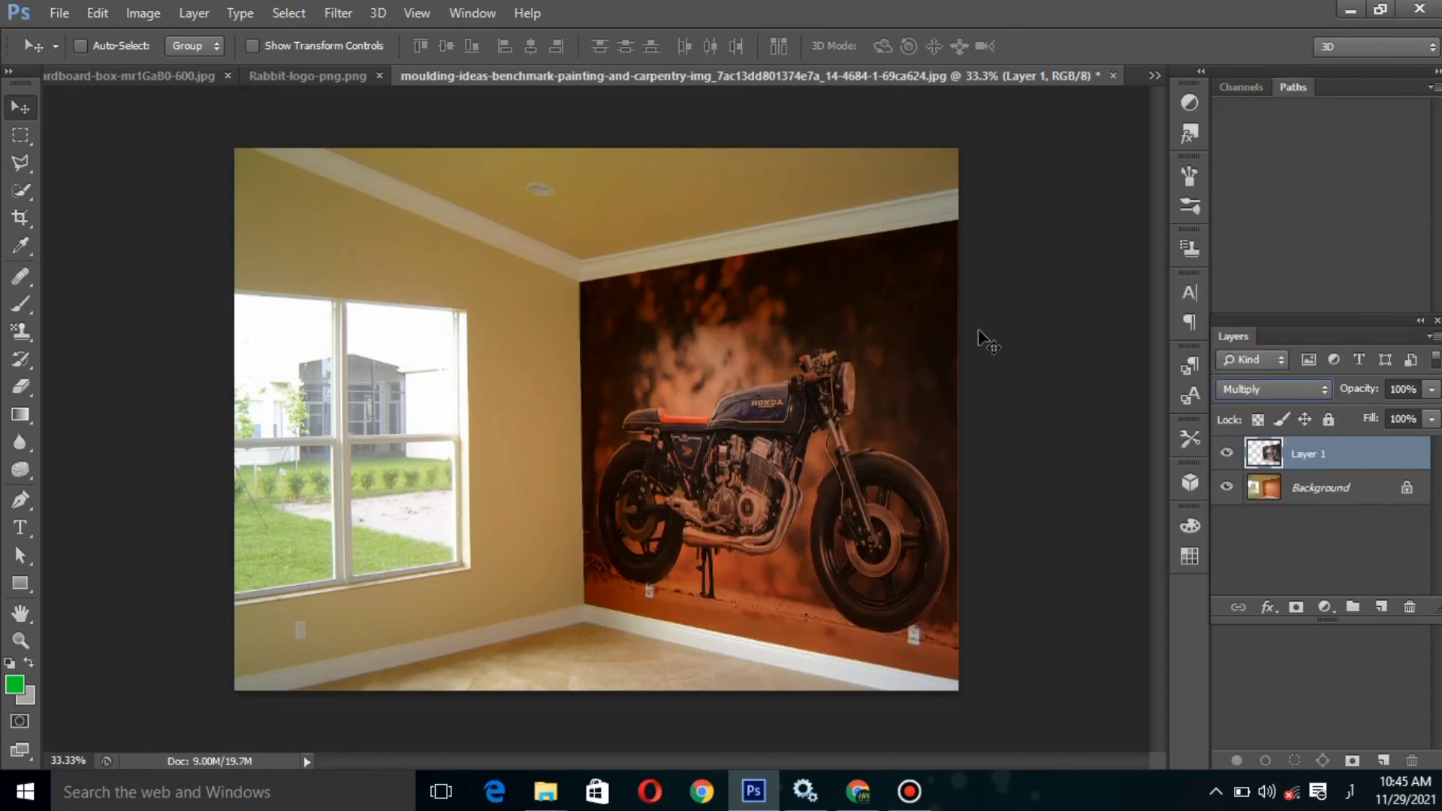
Toggle the visibility of Layer 1 to compare the room with and without the motorcycle mural
key("ctrl+minus")
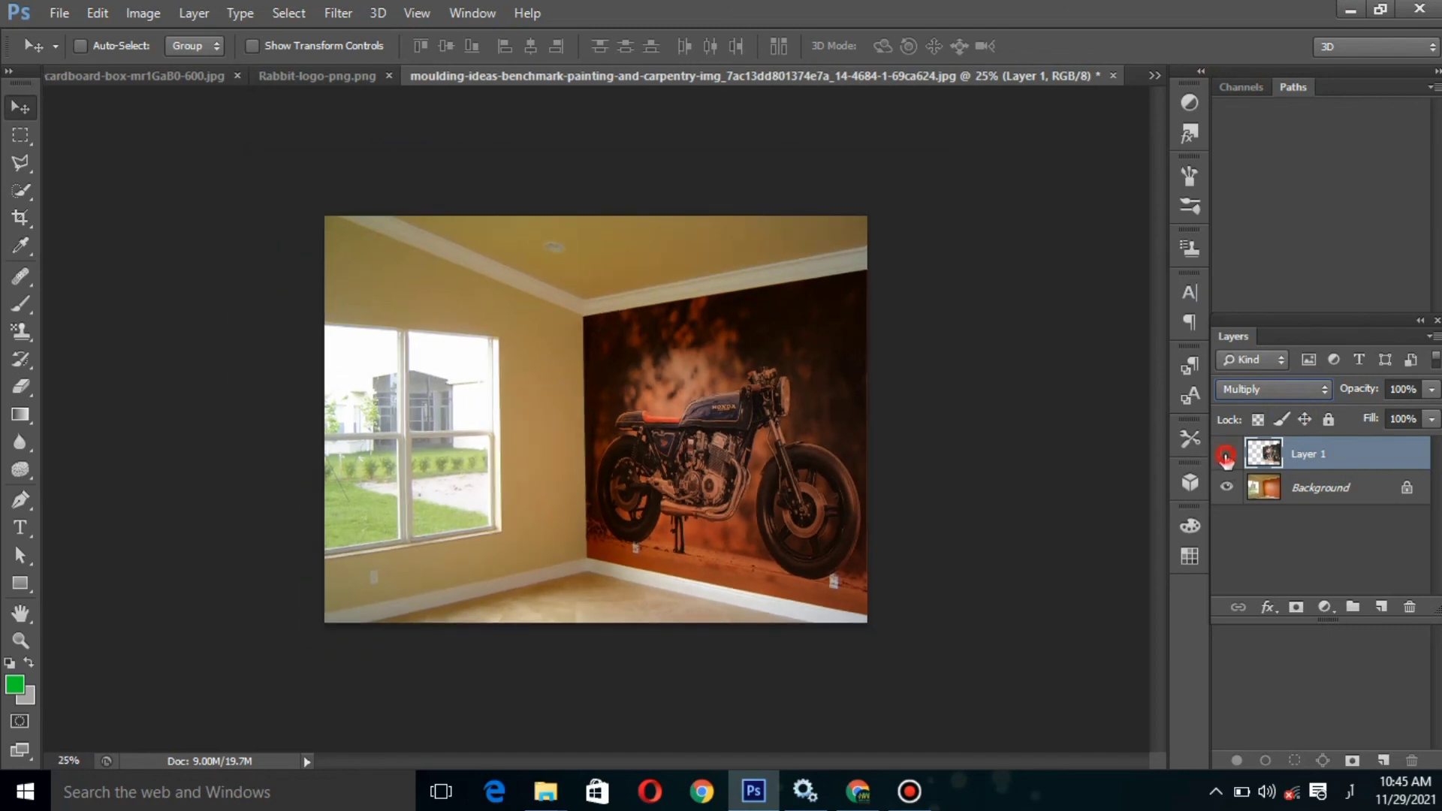
left_click(1226, 455)
left_click(1226, 455)
left_click(1226, 455)
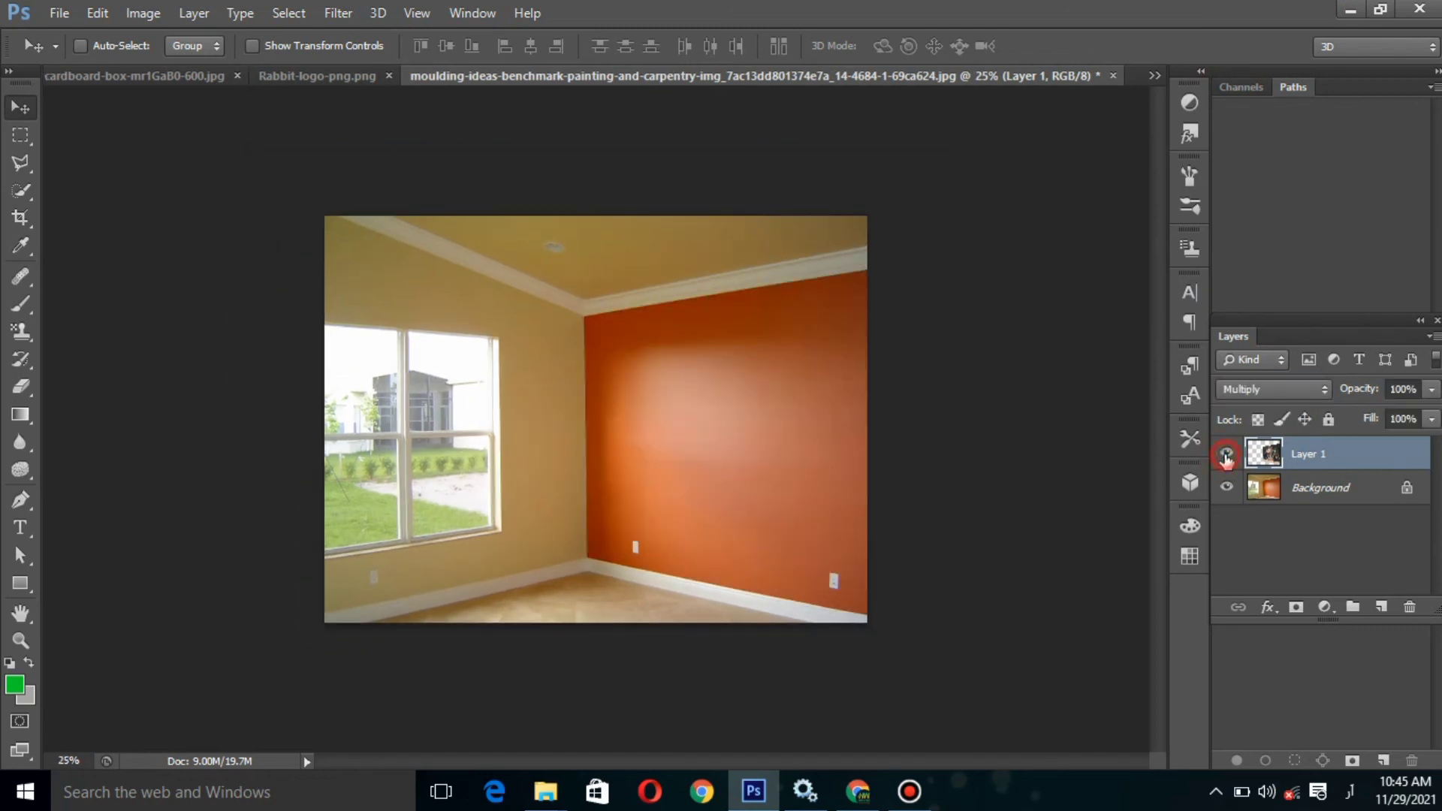
left_click(1226, 455)
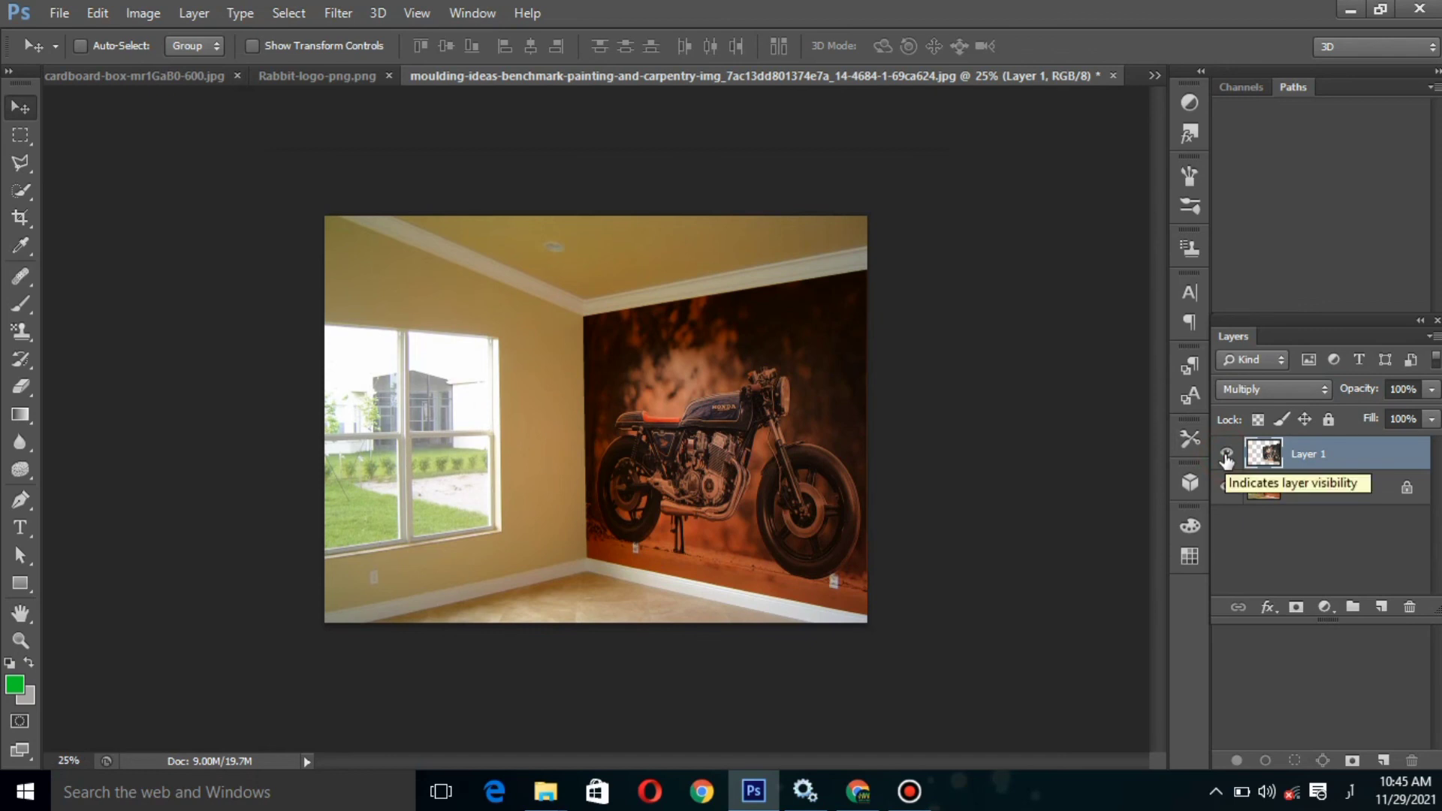